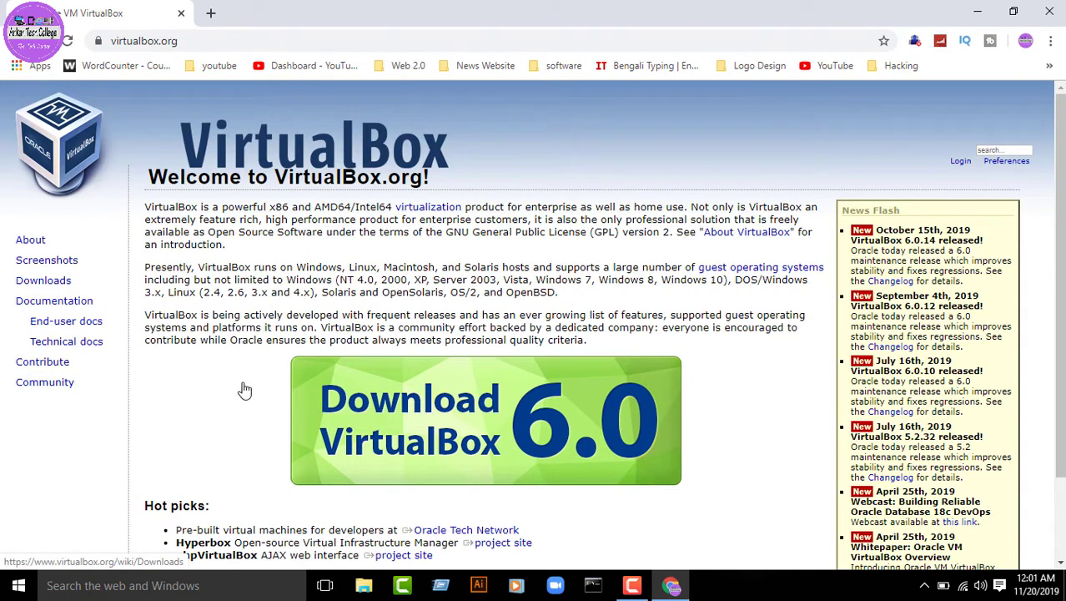
- Open the Downloads page of the VirtualBox website
{"action": "scroll", "coordinate": [244, 390], "scroll_direction": "down", "scroll_amount": 2}
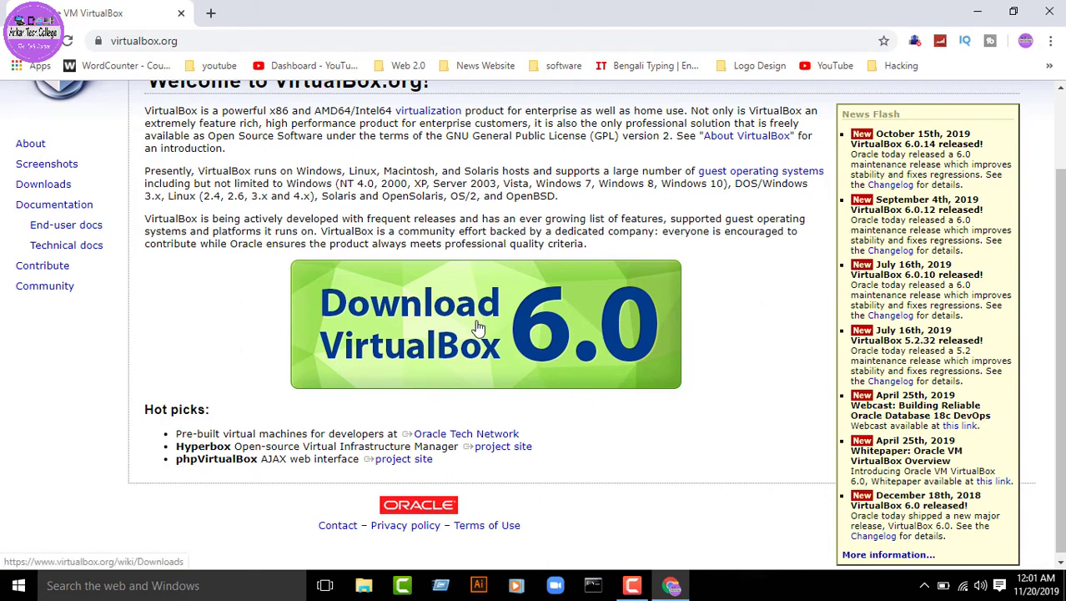
{"action": "scroll", "coordinate": [202, 300], "scroll_direction": "up", "scroll_amount": 1}
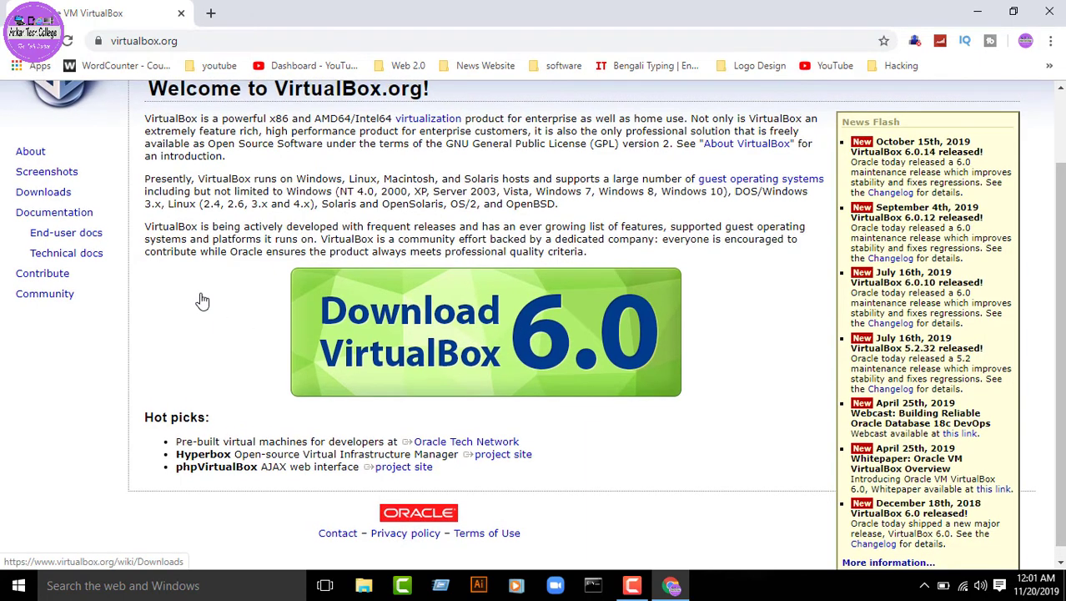
{"action": "scroll", "coordinate": [33, 259], "scroll_direction": "up", "scroll_amount": 1}
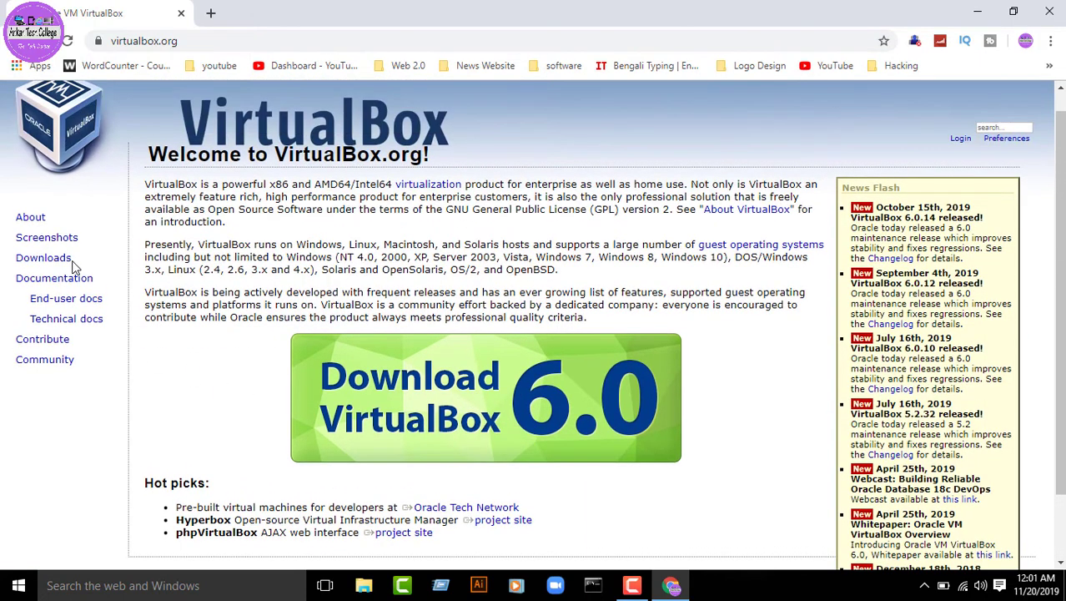
{"action": "double_click", "coordinate": [21, 261]}
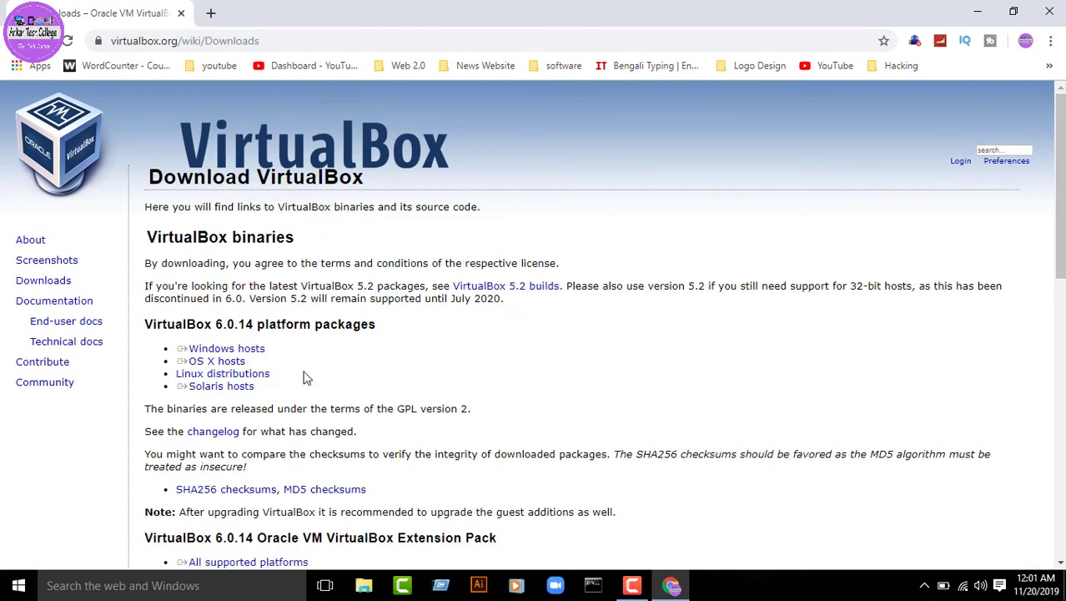
- Start downloading the VirtualBox 6.0.14 package for Windows hosts, and cancel that download
{"action": "double_click", "coordinate": [193, 327]}
{"action": "left_click", "coordinate": [273, 281]}
{"action": "left_click_drag", "start_coordinate": [272, 349], "coordinate": [247, 359]}
{"action": "left_click", "coordinate": [276, 358]}
{"action": "left_click_drag", "start_coordinate": [265, 351], "coordinate": [250, 357]}
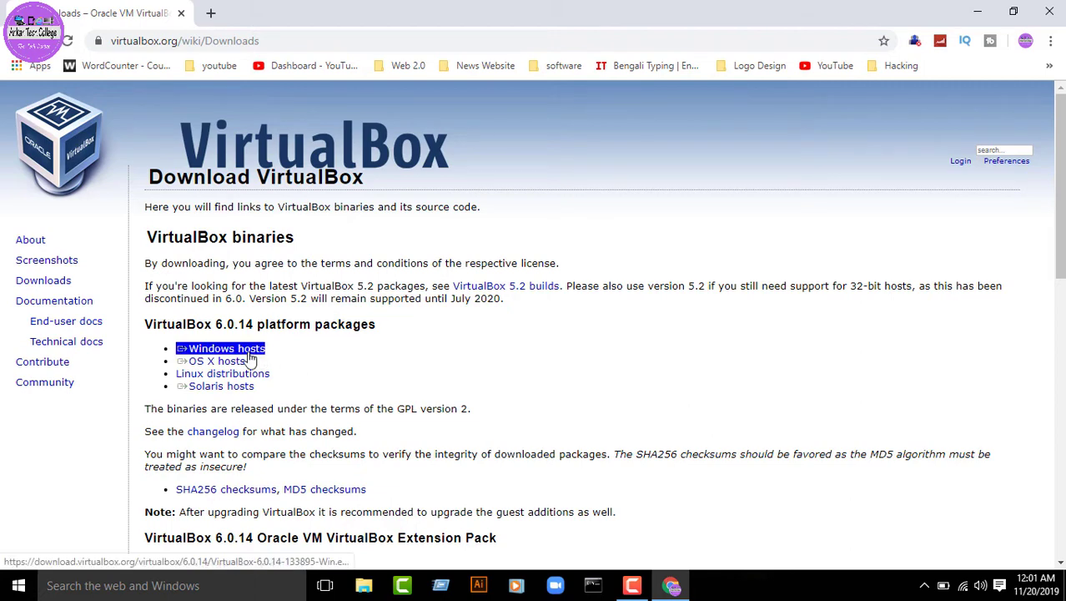
{"action": "left_click", "coordinate": [250, 354]}
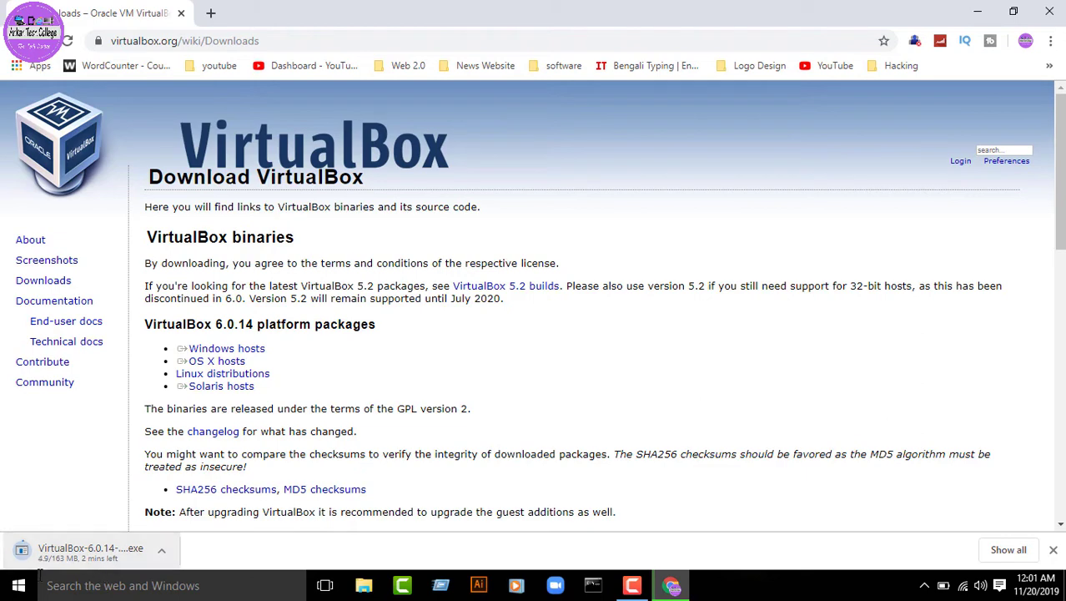
{"action": "right_click", "coordinate": [77, 559]}
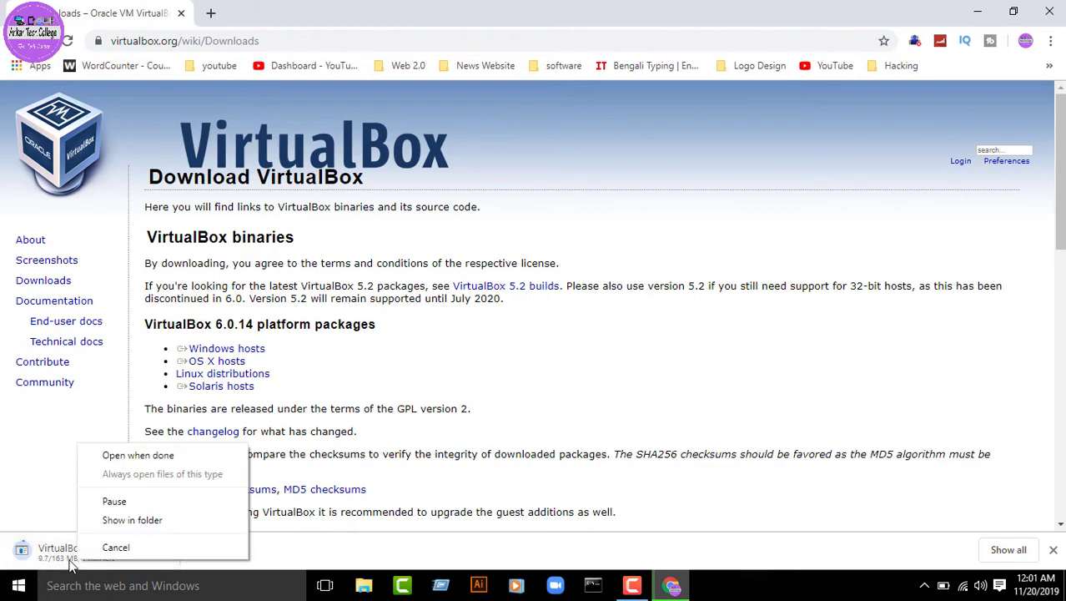
{"action": "left_click", "coordinate": [151, 547]}
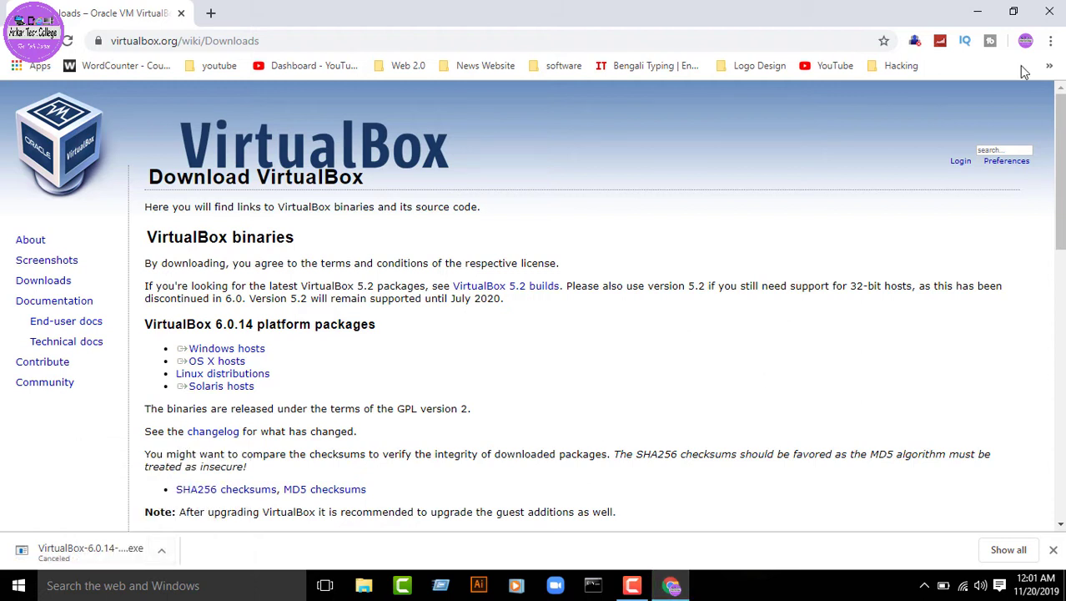
- Minimize the browser and run the VirtualBox-6.0.14-133895-Win.exe installer from the desktop, allowing the file to run
{"action": "left_click", "coordinate": [973, 10]}
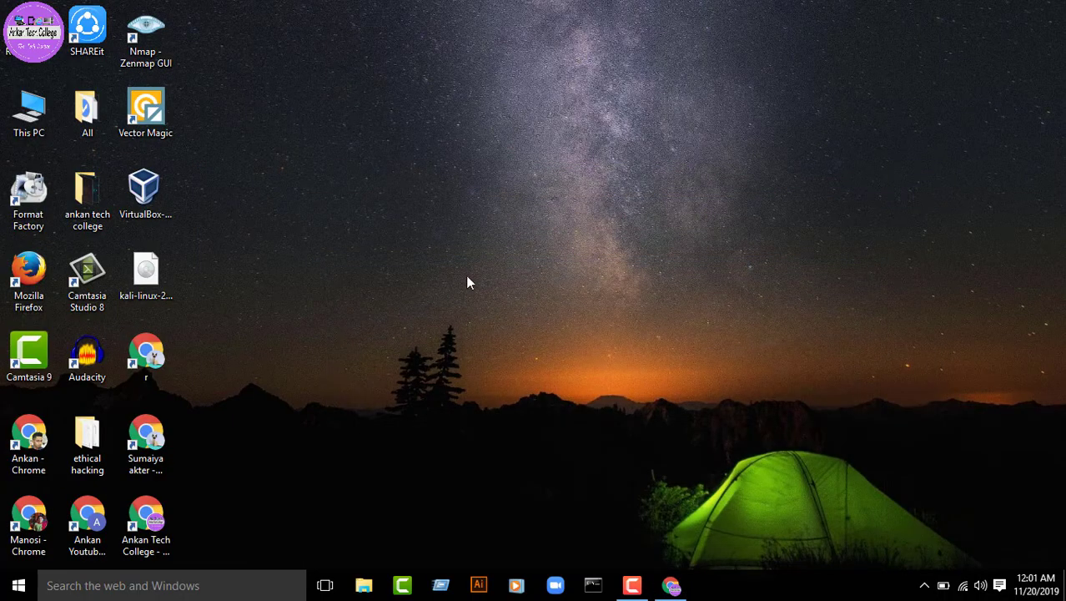
{"action": "left_click", "coordinate": [159, 206]}
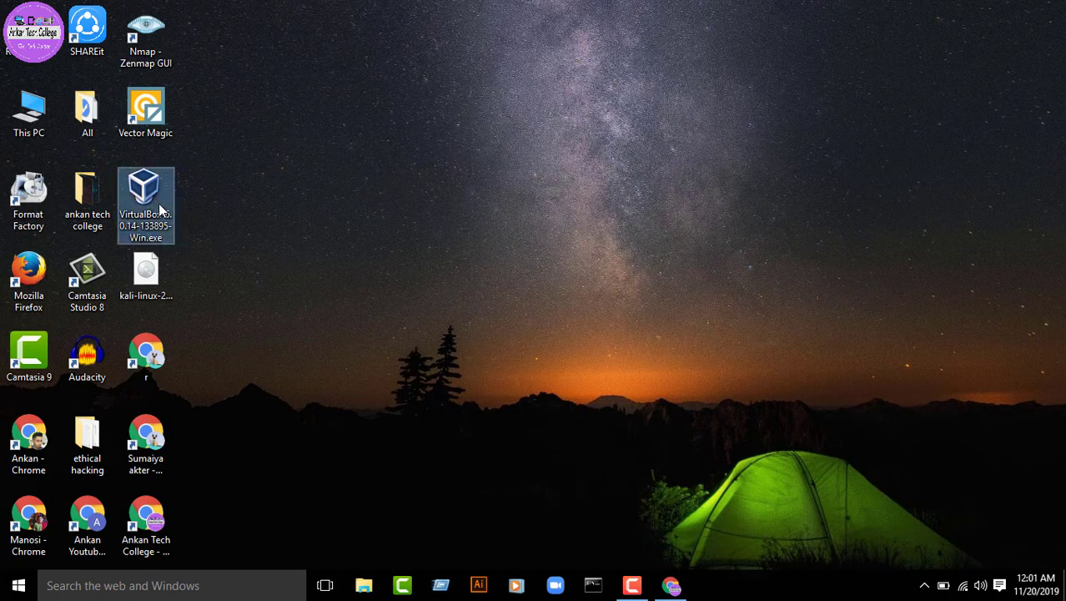
{"action": "right_click", "coordinate": [160, 209]}
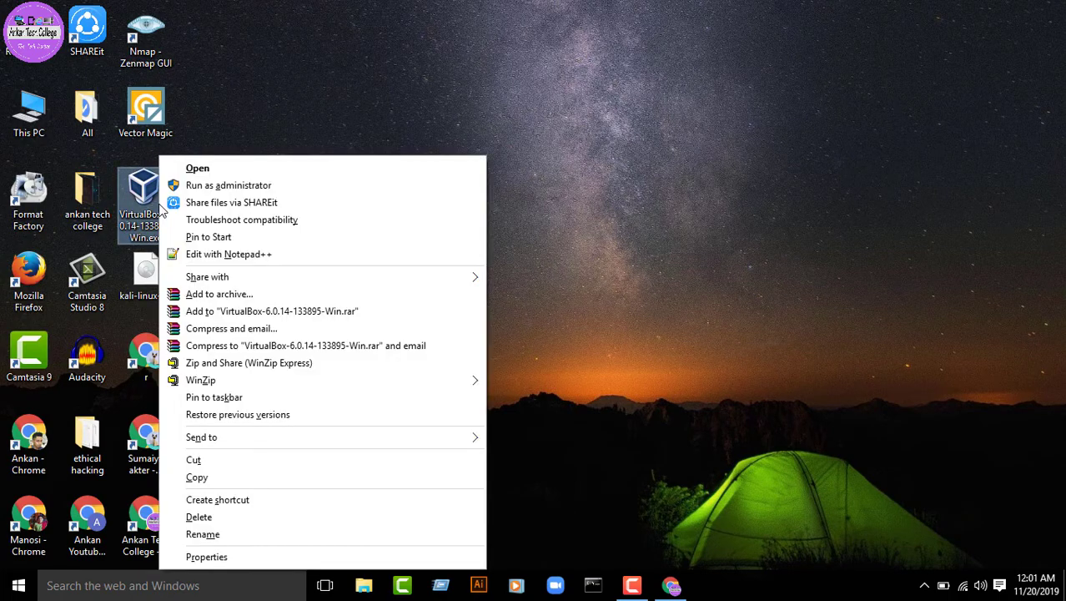
{"action": "left_click", "coordinate": [260, 98]}
{"action": "left_click", "coordinate": [152, 197]}
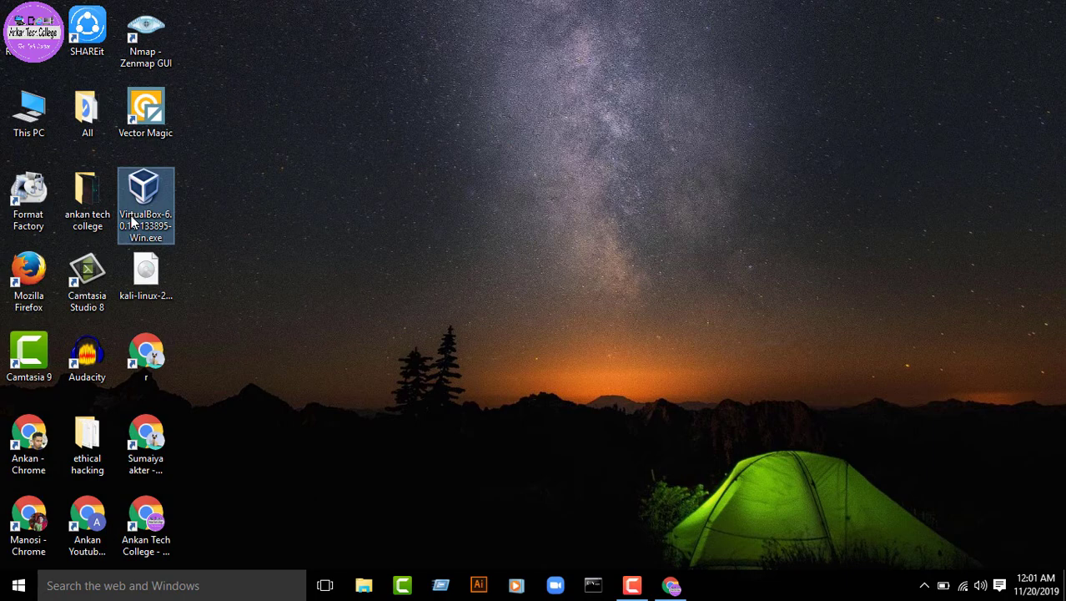
{"action": "double_click", "coordinate": [131, 218]}
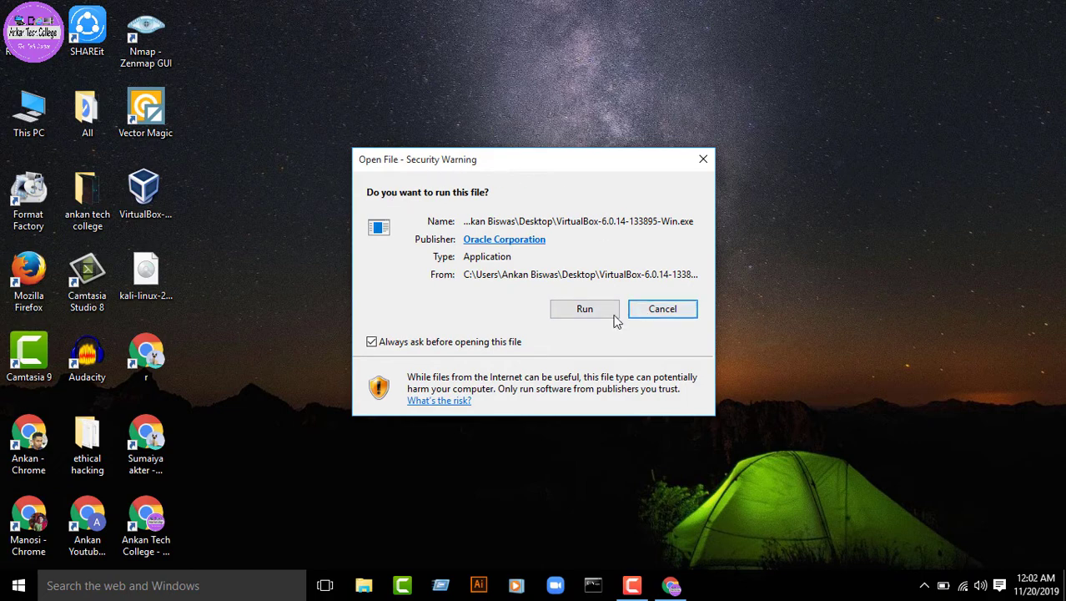
{"action": "left_click", "coordinate": [585, 313]}
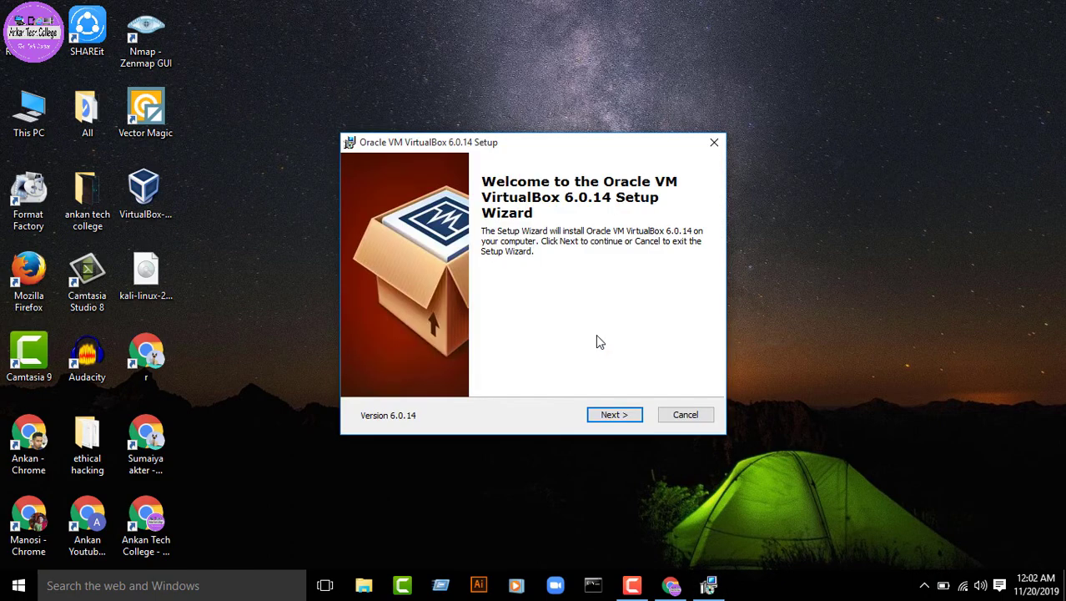
- Install VirtualBox 6.0.14 with the default features and all shortcut options, accepting the network interruption, and finish without starting the program
{"action": "left_click", "coordinate": [624, 419]}
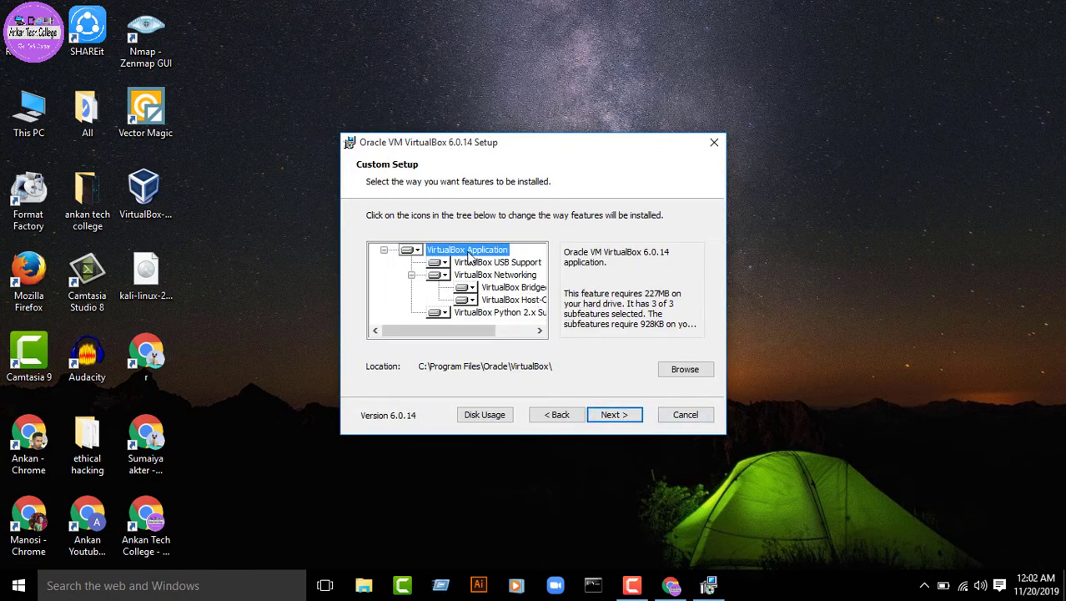
{"action": "left_click", "coordinate": [609, 421]}
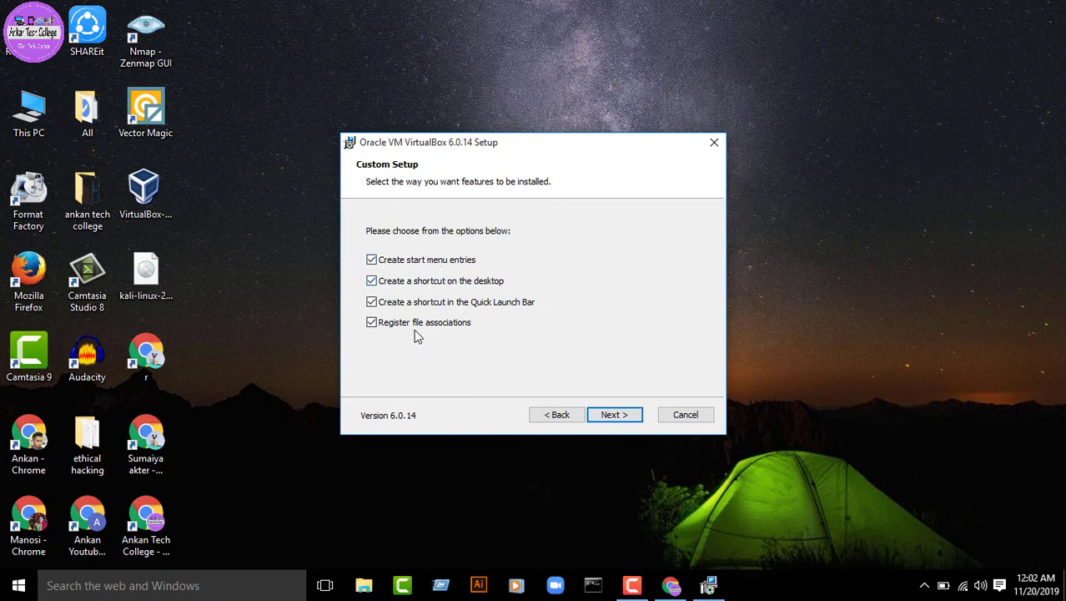
{"action": "left_click", "coordinate": [612, 415]}
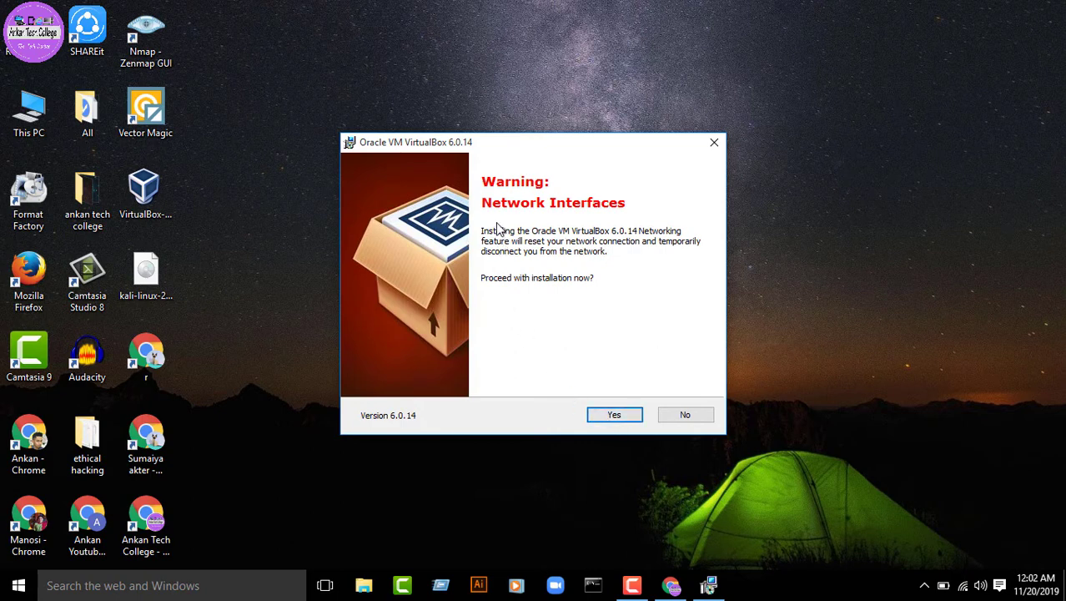
{"action": "left_click", "coordinate": [612, 415]}
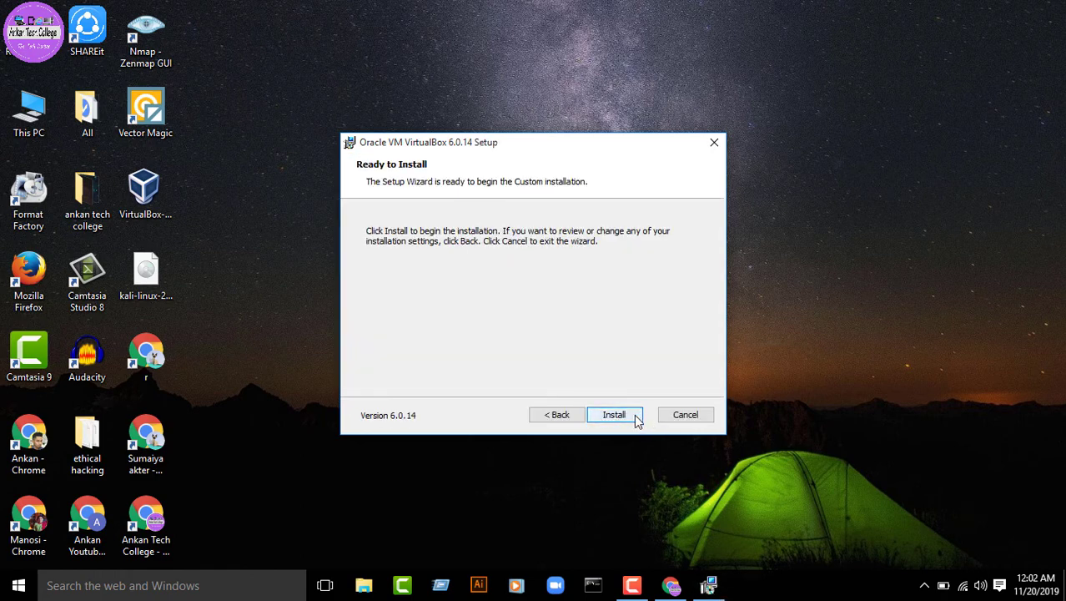
{"action": "left_click", "coordinate": [634, 415]}
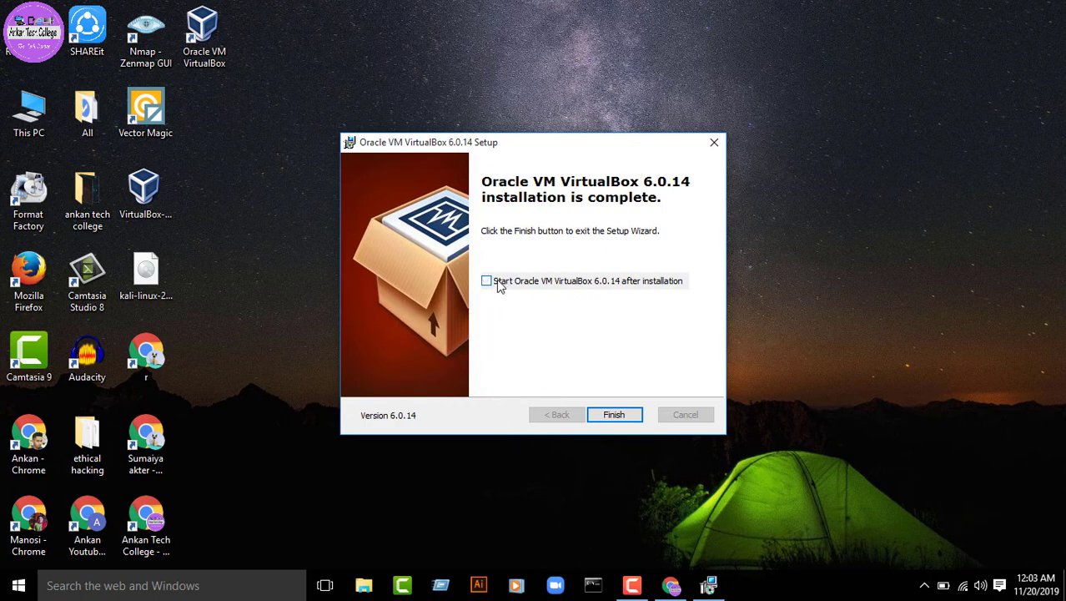
{"action": "left_click", "coordinate": [626, 414]}
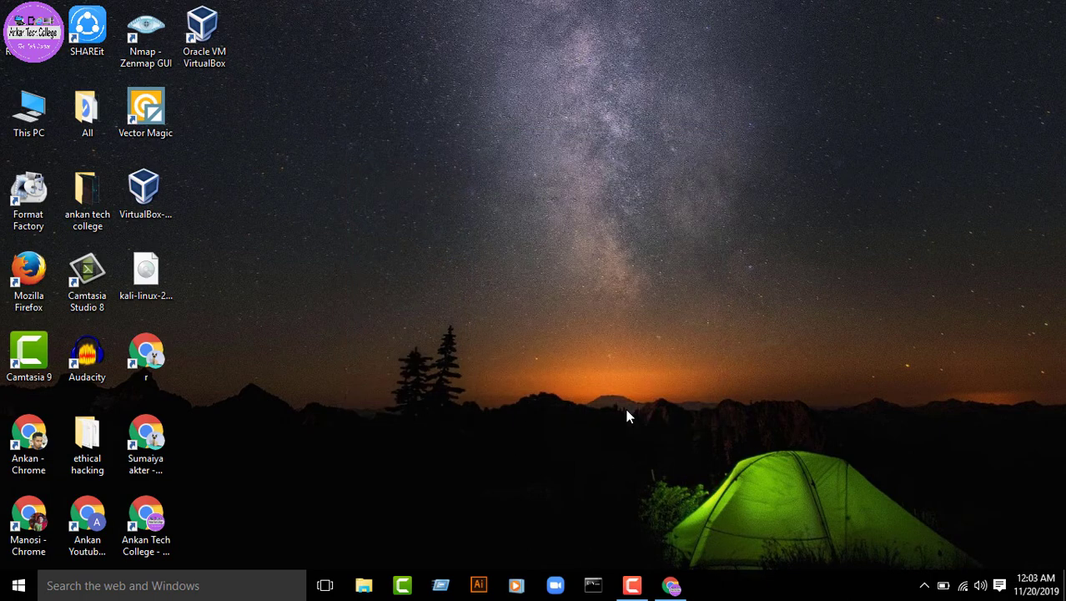
- Refresh the desktop, launch Oracle VM VirtualBox from its shortcut and maximize the manager window
{"action": "right_click", "coordinate": [240, 204]}
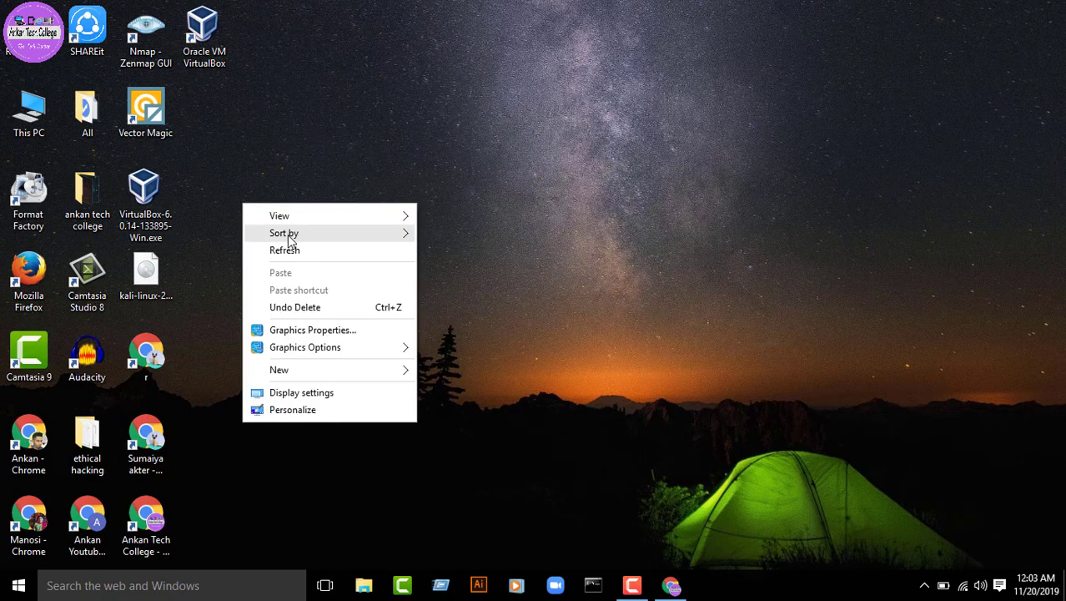
{"action": "left_click", "coordinate": [292, 252]}
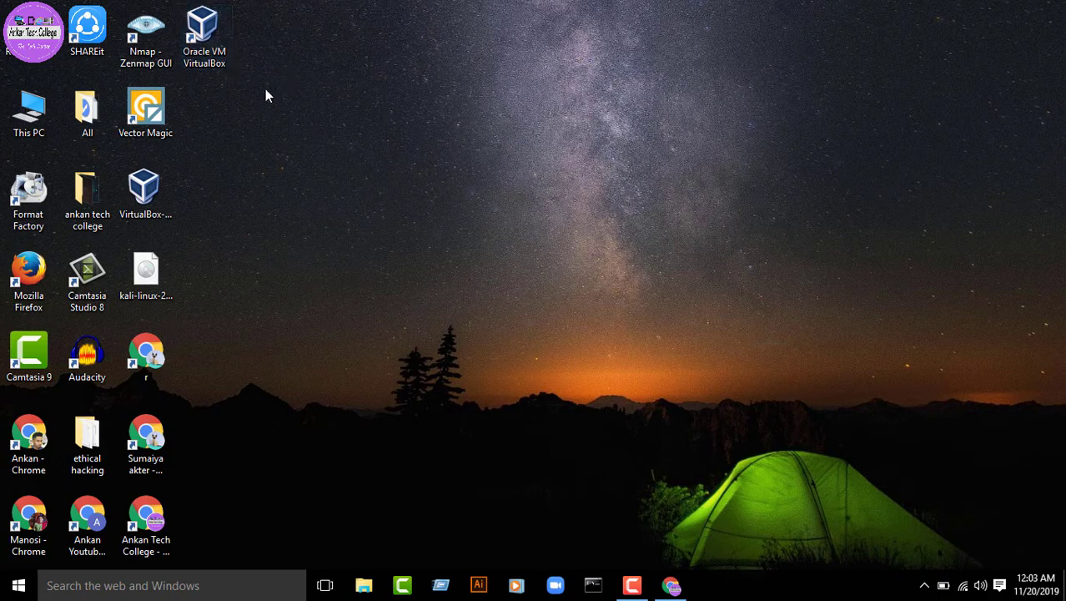
{"action": "left_click", "coordinate": [219, 54]}
{"action": "double_click", "coordinate": [202, 65]}
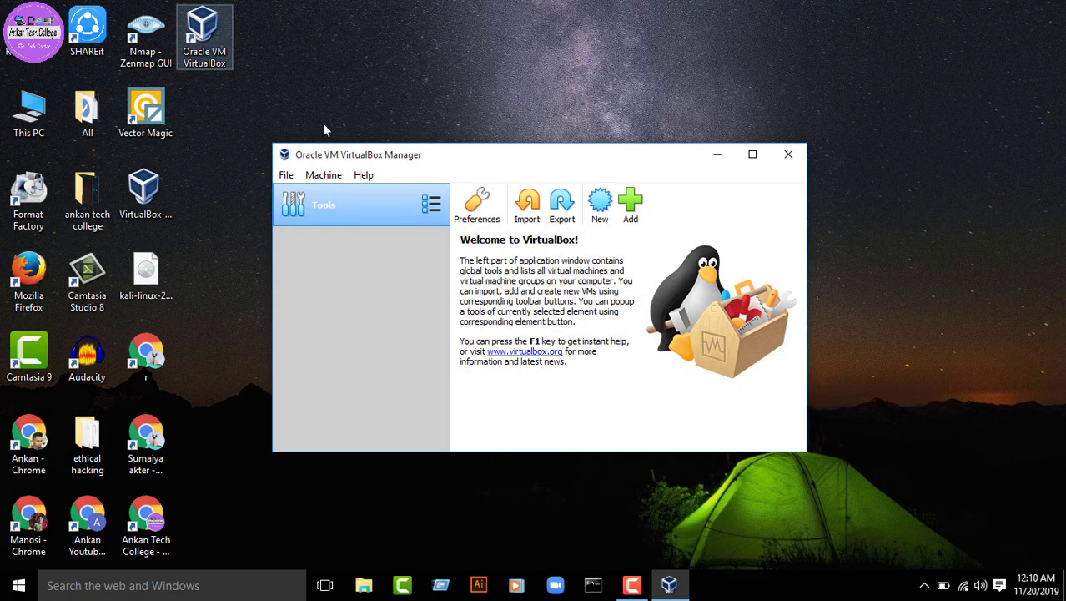
{"action": "left_click", "coordinate": [752, 154]}
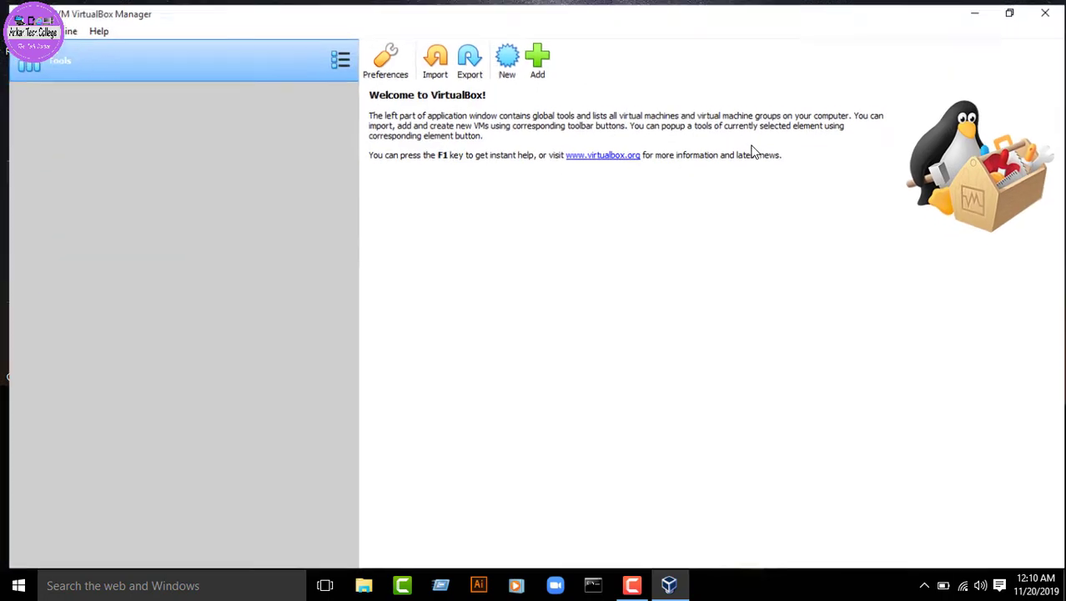
- Start a new virtual machine named Kali with type Linux and version Debian (64-bit)
{"action": "left_click", "coordinate": [504, 53]}
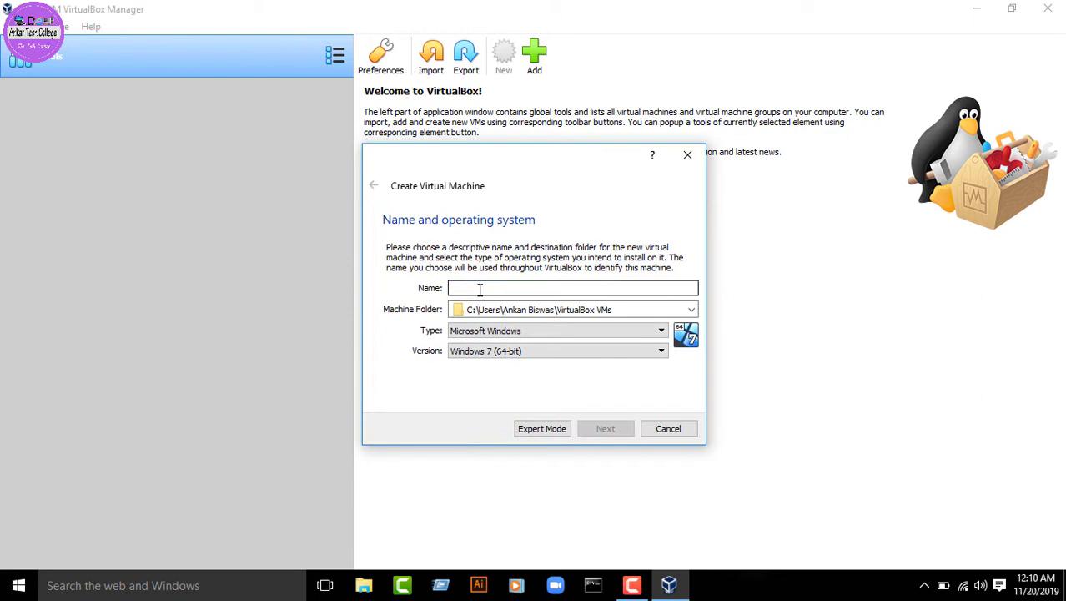
{"action": "type", "text": "Kali"}
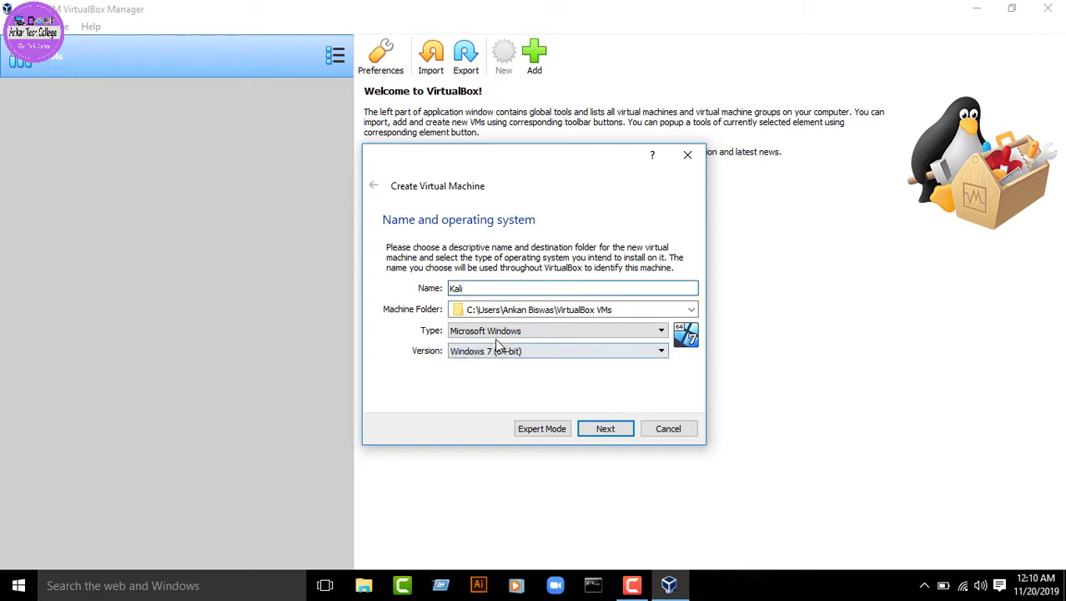
{"action": "left_click", "coordinate": [466, 334]}
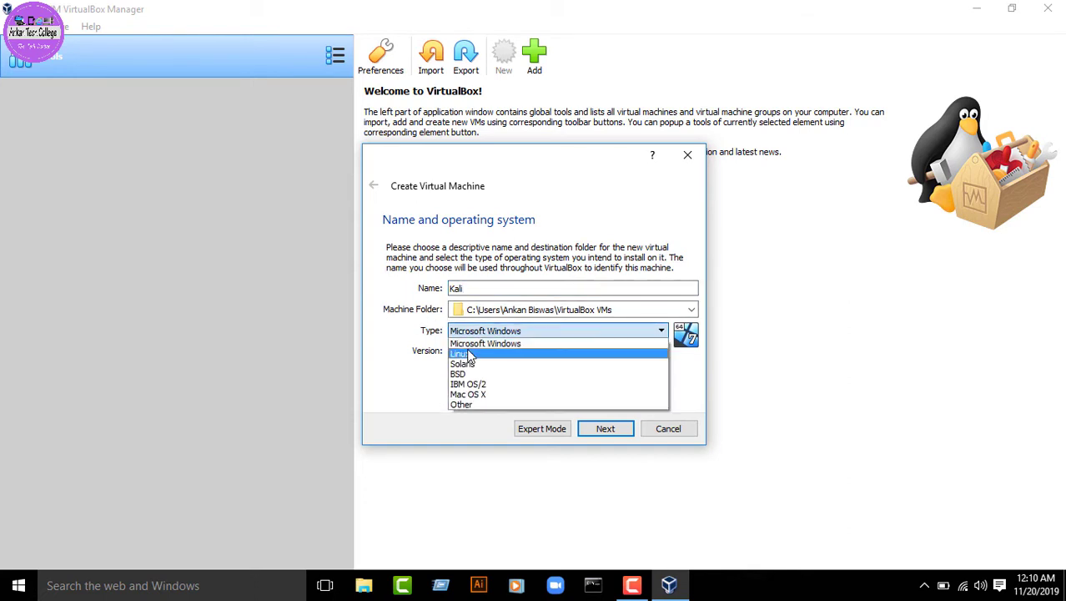
{"action": "left_click", "coordinate": [469, 356]}
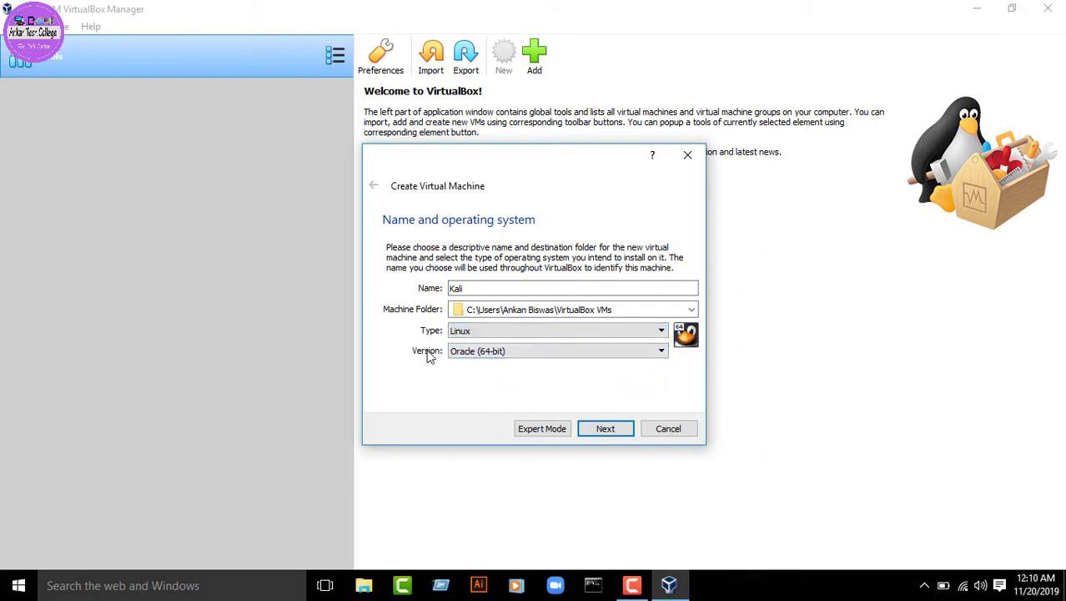
{"action": "left_click", "coordinate": [453, 352]}
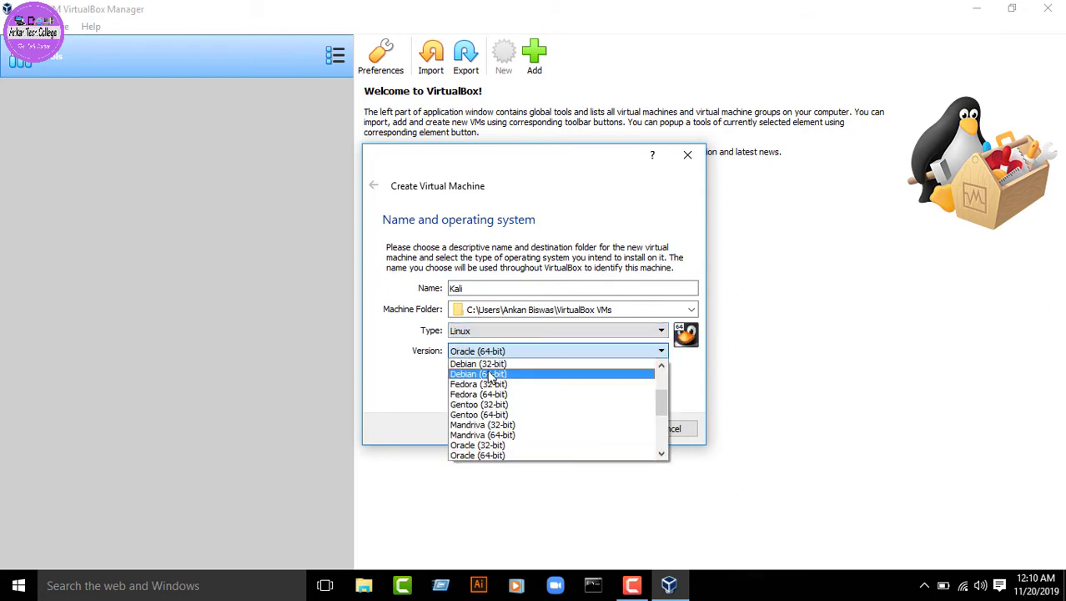
{"action": "left_click", "coordinate": [464, 375]}
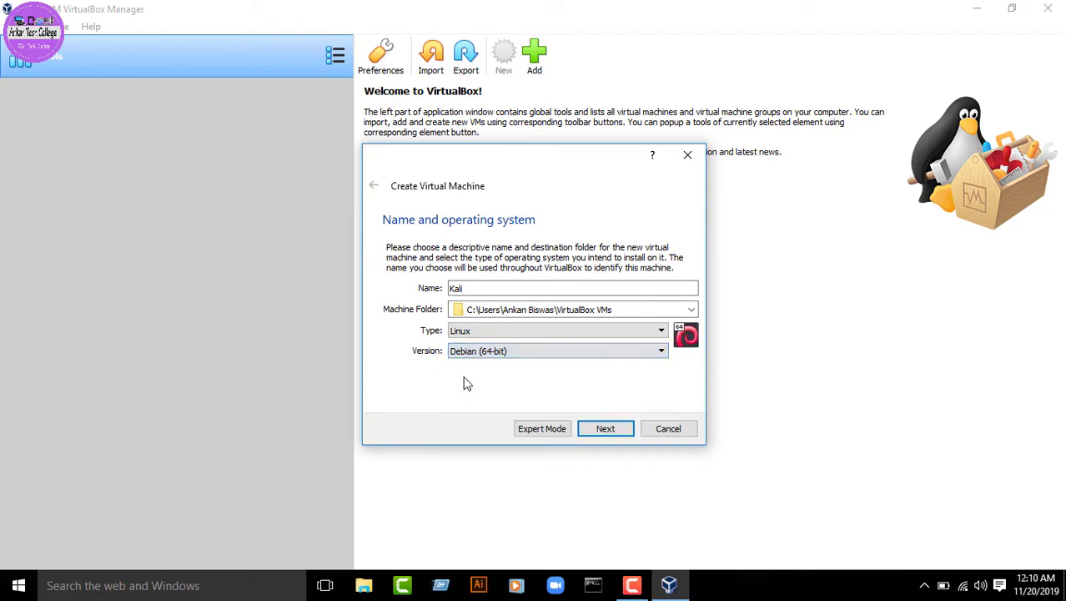
{"action": "left_click", "coordinate": [601, 431]}
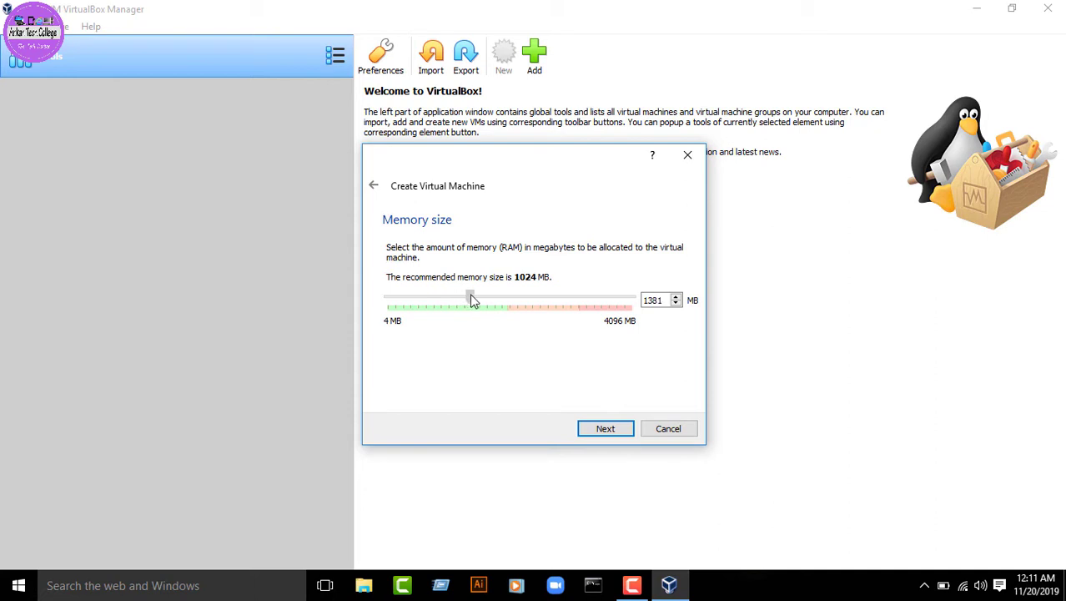
- Allocate 2048 MB of memory to the Kali virtual machine and choose to create a virtual hard disk now
{"action": "left_click_drag", "start_coordinate": [471, 299], "coordinate": [513, 302]}
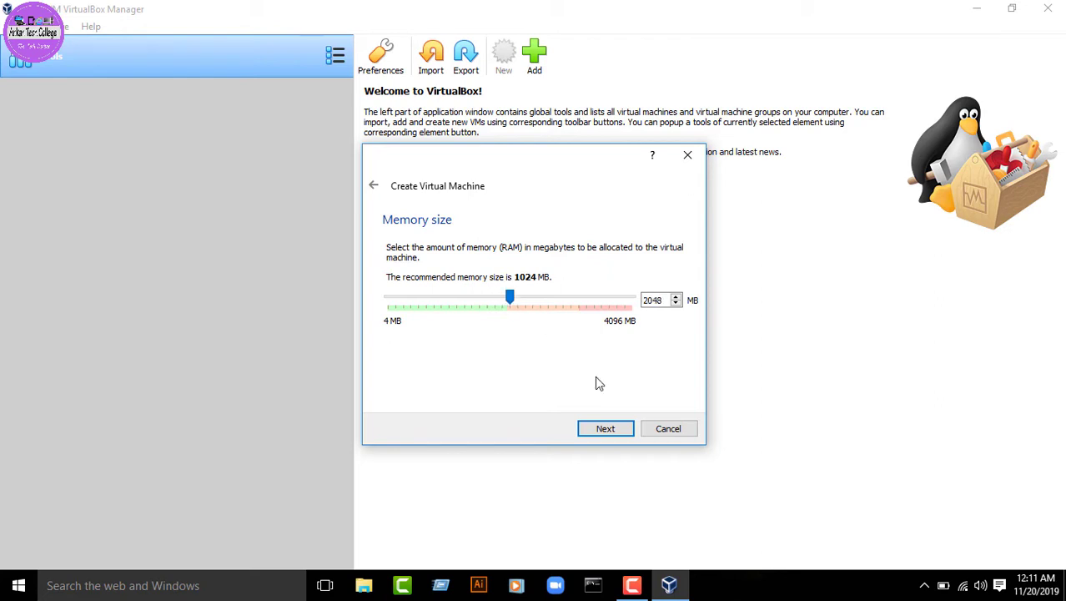
{"action": "left_click", "coordinate": [601, 429]}
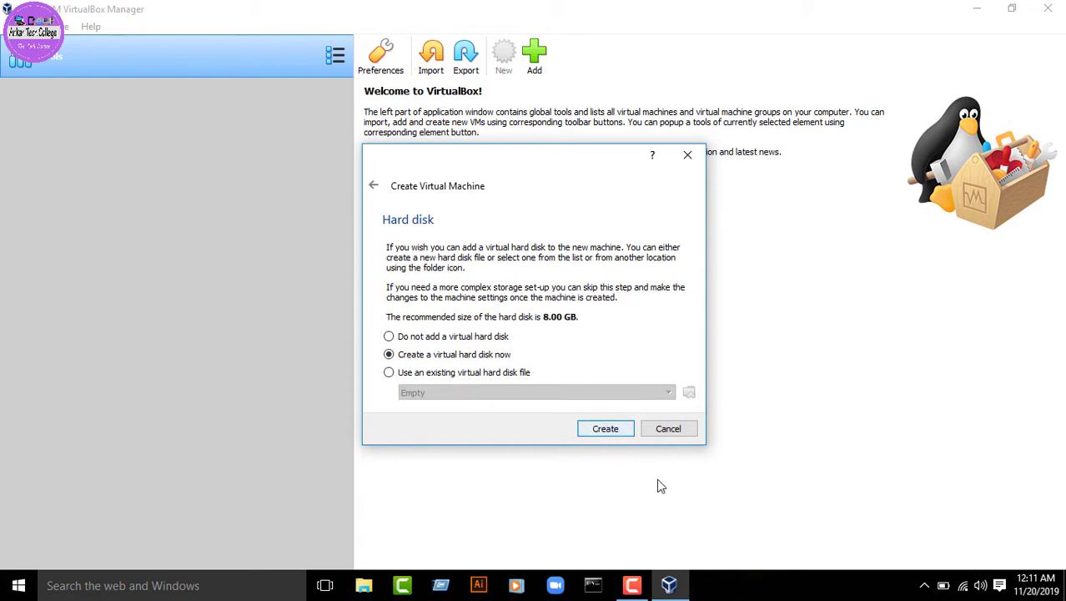
{"action": "left_click", "coordinate": [599, 432]}
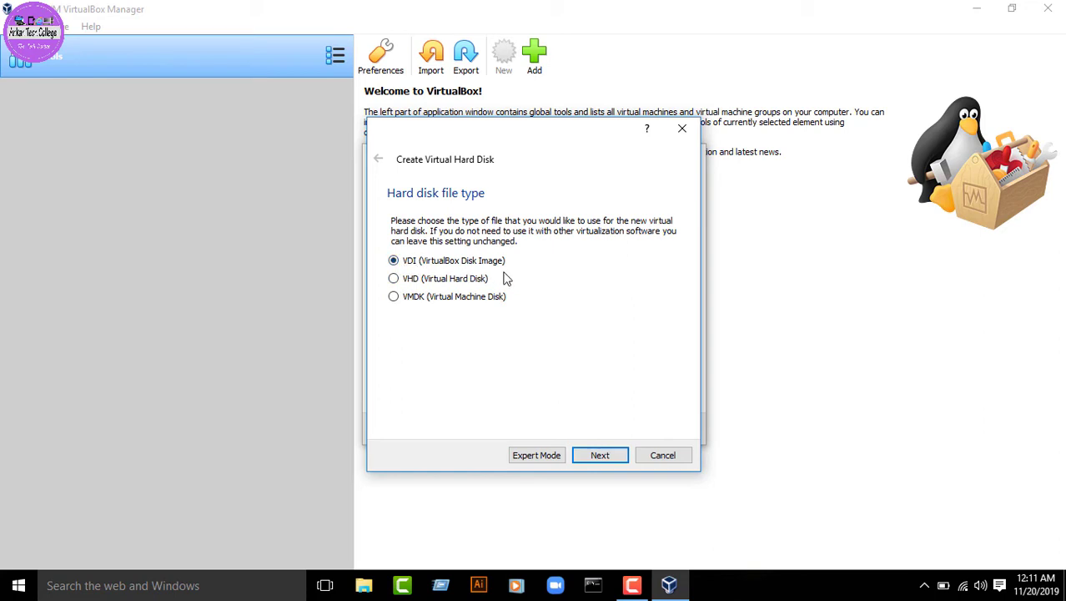
- Create the virtual hard disk as a dynamically allocated VDI with a size of about 16.86 GB
{"action": "left_click", "coordinate": [618, 457]}
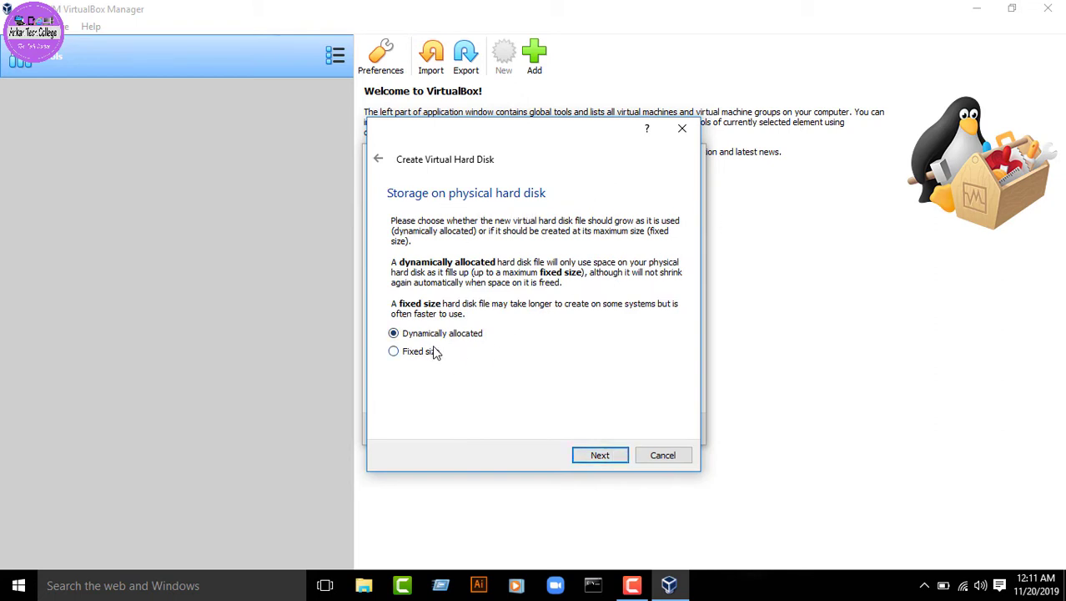
{"action": "left_click", "coordinate": [598, 455]}
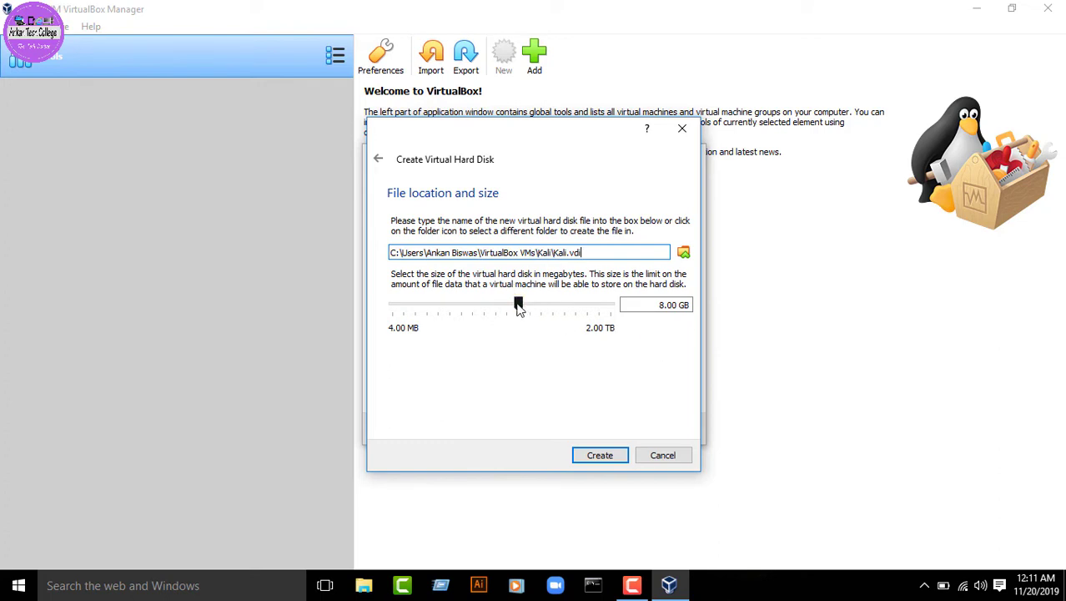
{"action": "left_click_drag", "start_coordinate": [517, 306], "coordinate": [522, 303]}
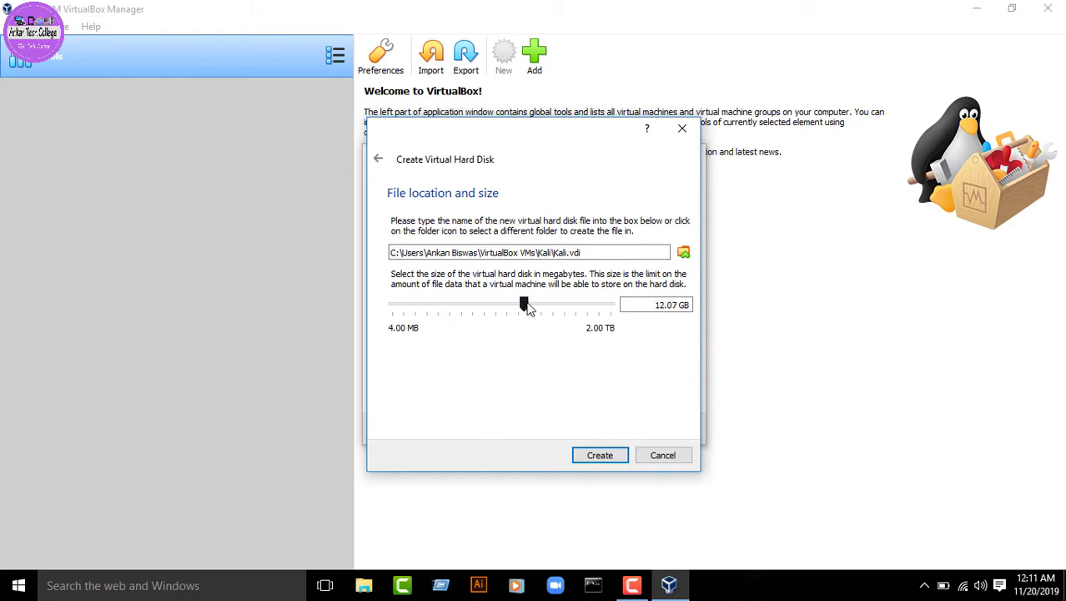
{"action": "left_click_drag", "start_coordinate": [524, 303], "coordinate": [533, 302]}
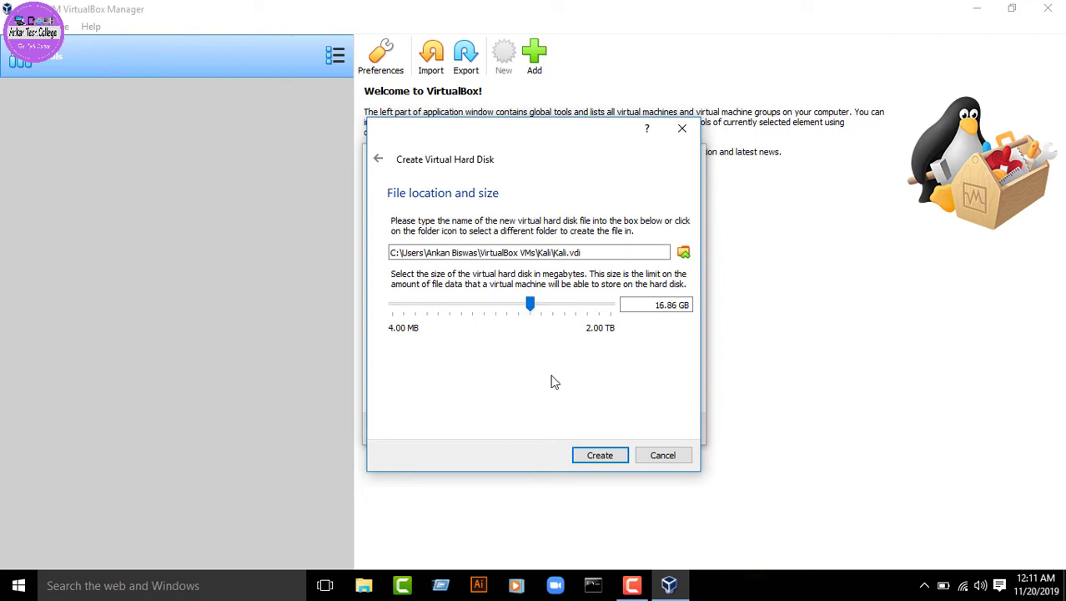
{"action": "left_click", "coordinate": [600, 456]}
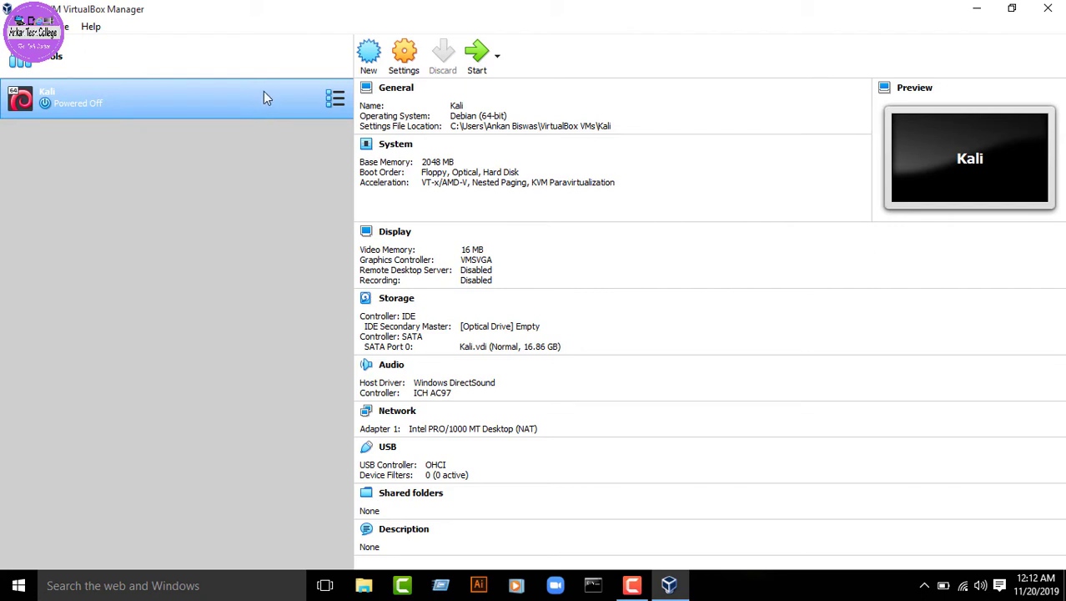
- Open the Kali machine's settings, look over the general and motherboard options, and set the processor count to 2
{"action": "left_click", "coordinate": [407, 53]}
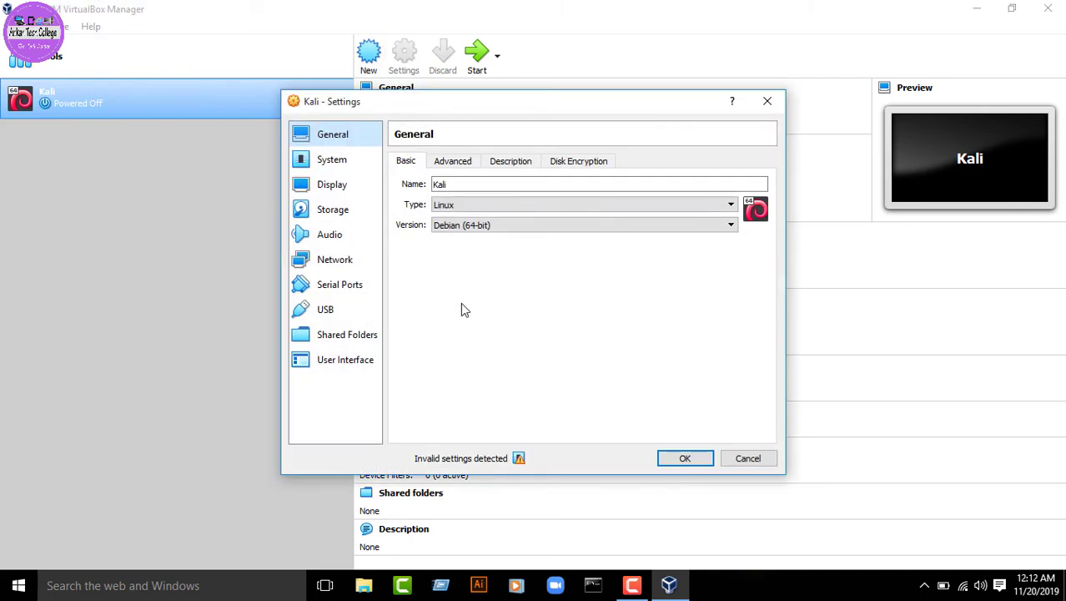
{"action": "left_click", "coordinate": [455, 161]}
{"action": "left_click", "coordinate": [408, 161]}
{"action": "left_click", "coordinate": [510, 162]}
{"action": "left_click", "coordinate": [409, 163]}
{"action": "left_click", "coordinate": [341, 167]}
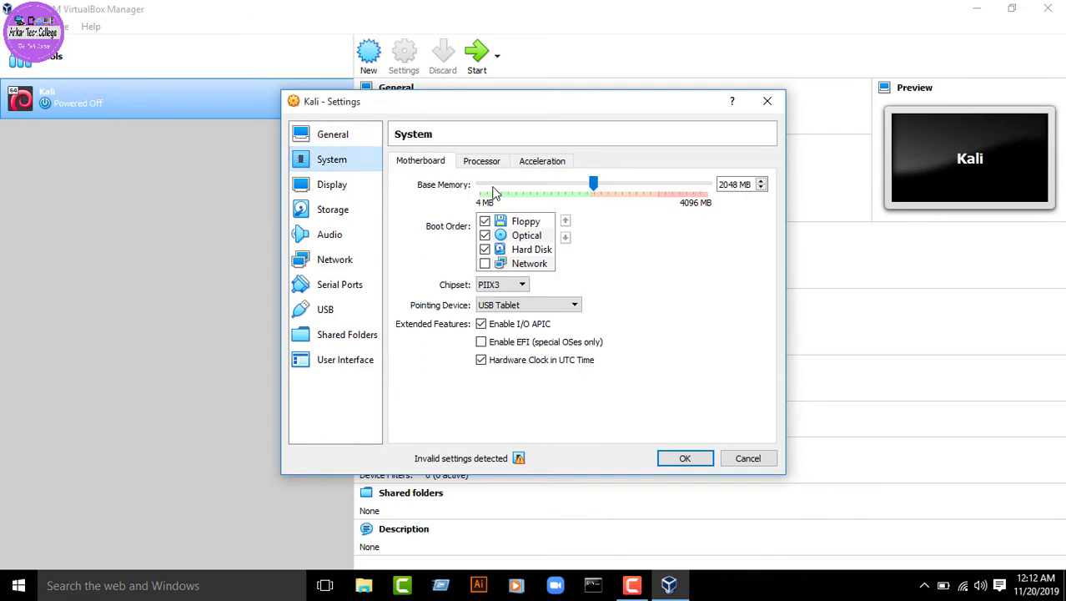
{"action": "mouse_move", "coordinate": [593, 187]}
{"action": "left_mouse_down"}
{"action": "mouse_move", "coordinate": [572, 185]}
{"action": "mouse_move", "coordinate": [592, 189]}
{"action": "left_mouse_up"}
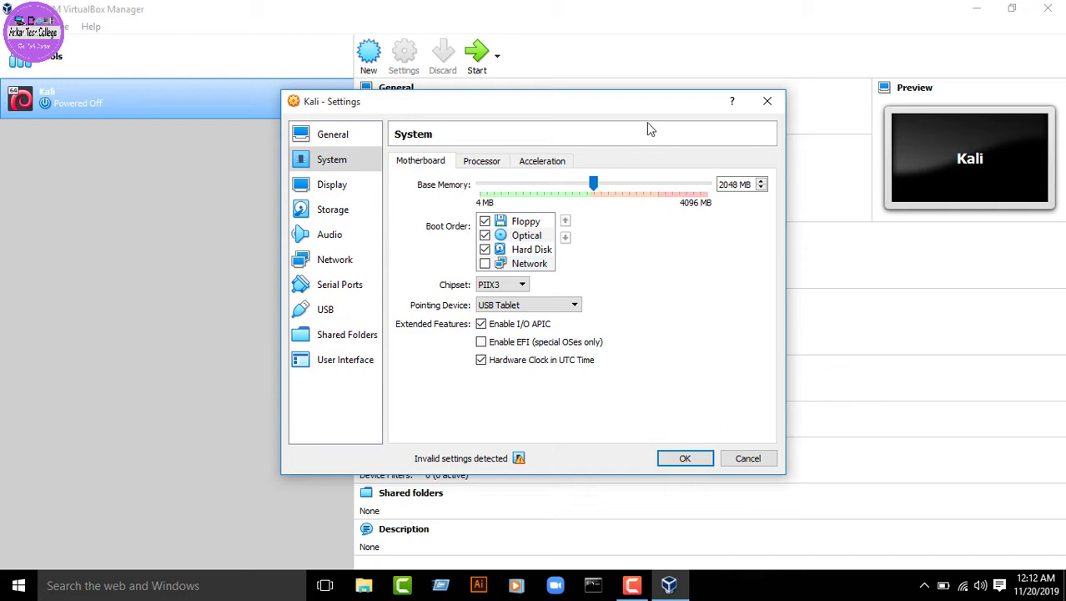
{"action": "left_click", "coordinate": [484, 162]}
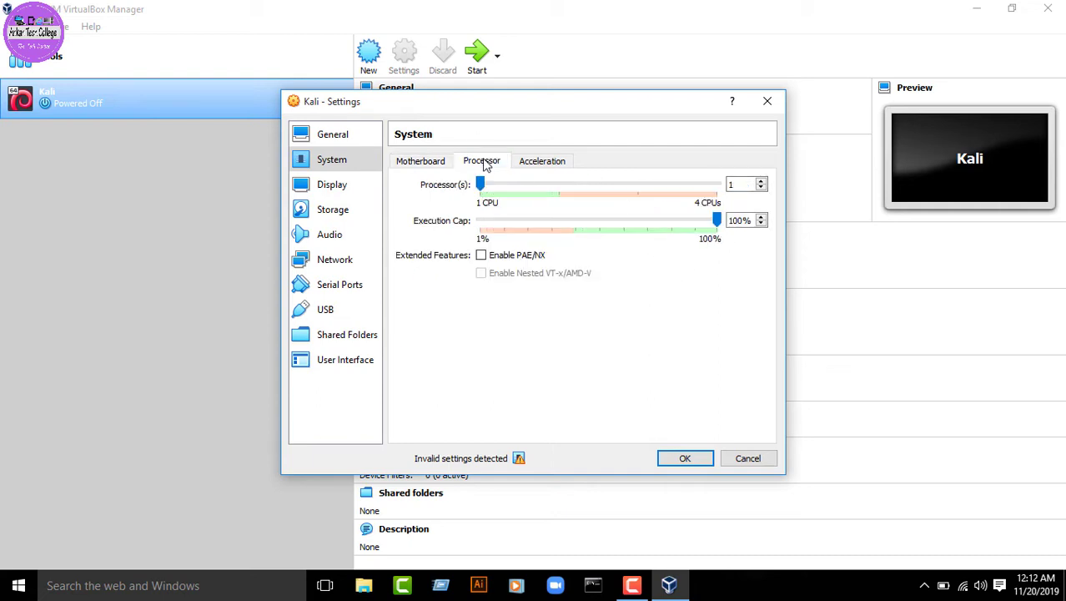
{"action": "left_click", "coordinate": [481, 185]}
{"action": "left_click", "coordinate": [761, 180]}
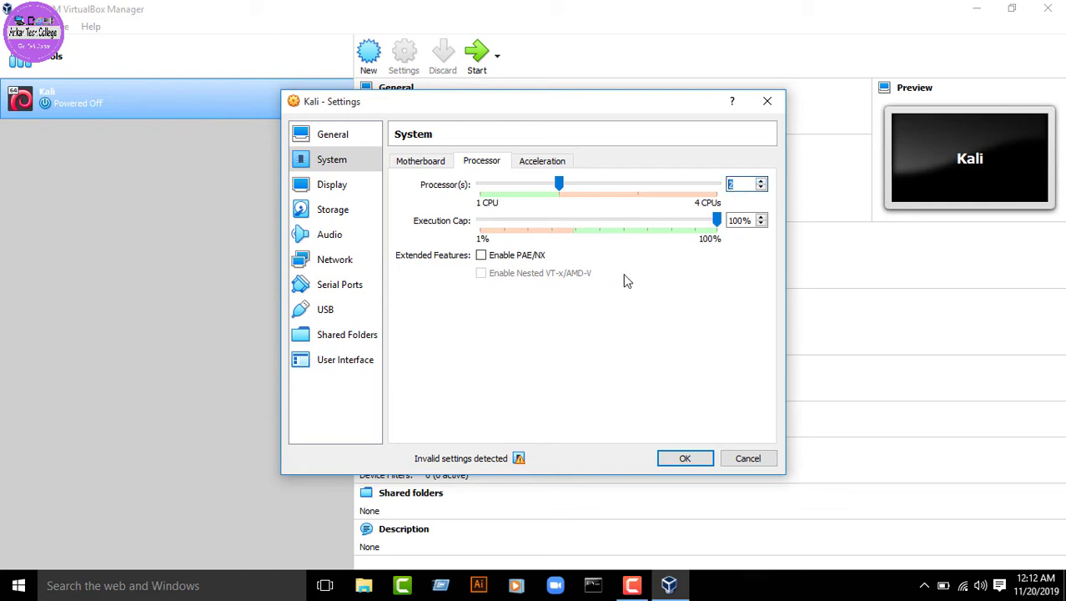
- Load kali-linux-2019.3-amd64.iso from the Desktop into the empty IDE optical drive and save the machine settings
{"action": "left_click", "coordinate": [327, 196]}
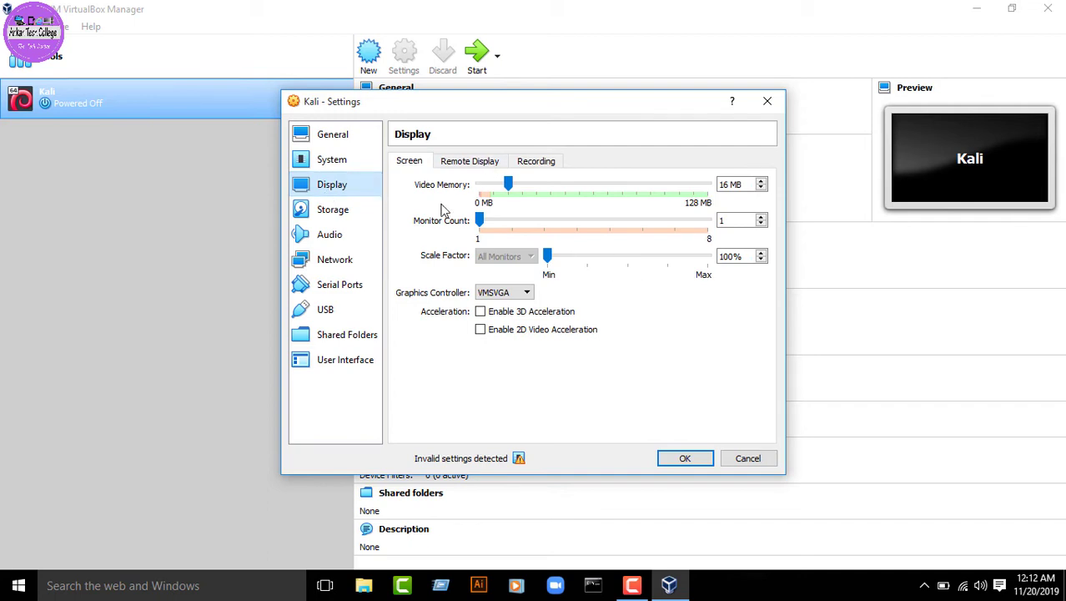
{"action": "left_click", "coordinate": [337, 216]}
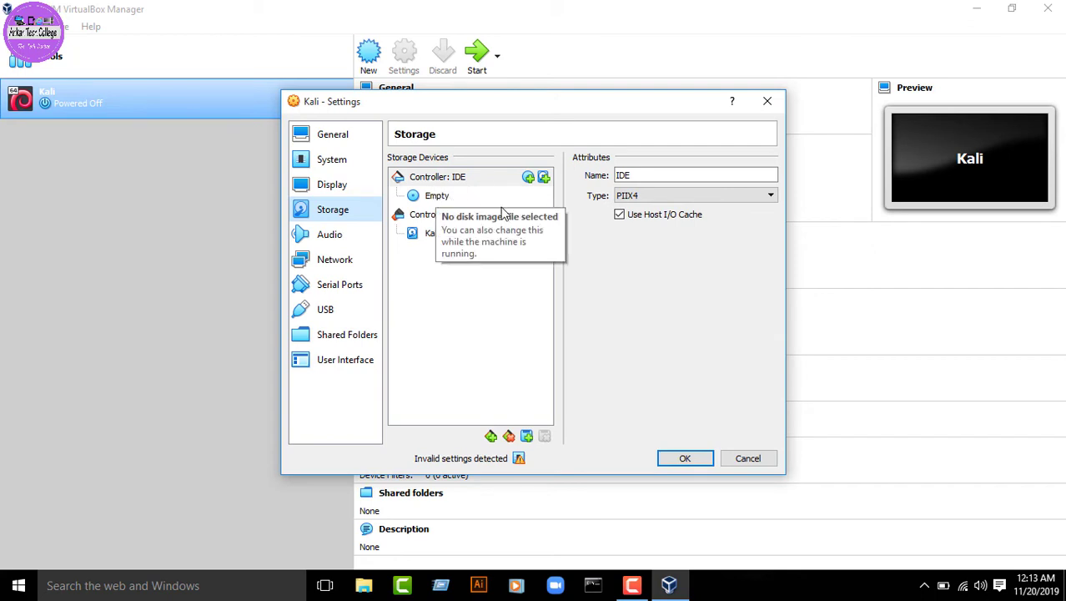
{"action": "left_click", "coordinate": [424, 200]}
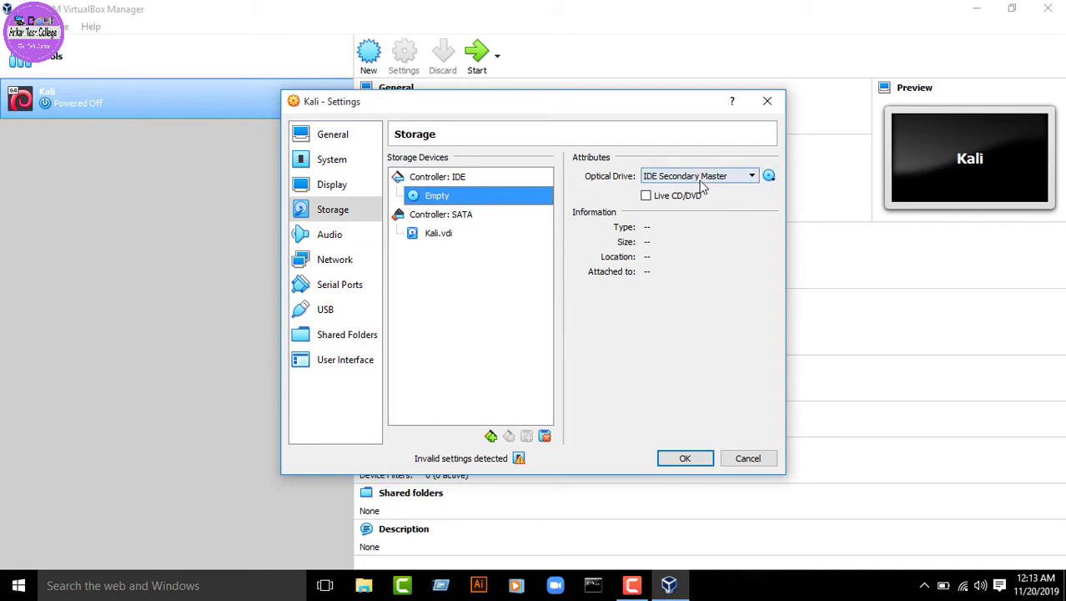
{"action": "left_click", "coordinate": [768, 176]}
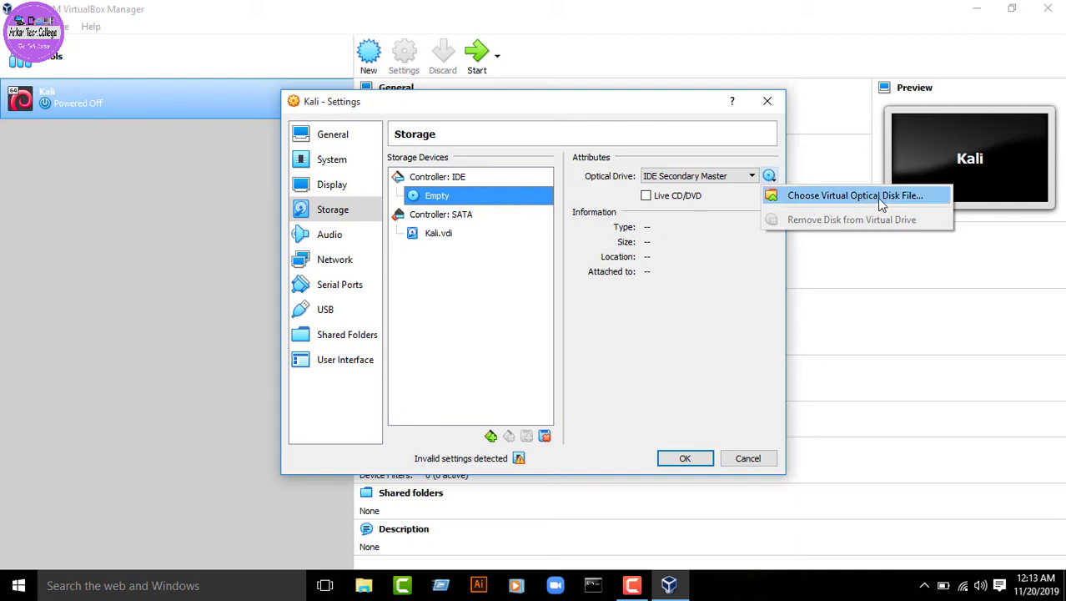
{"action": "left_click", "coordinate": [852, 200]}
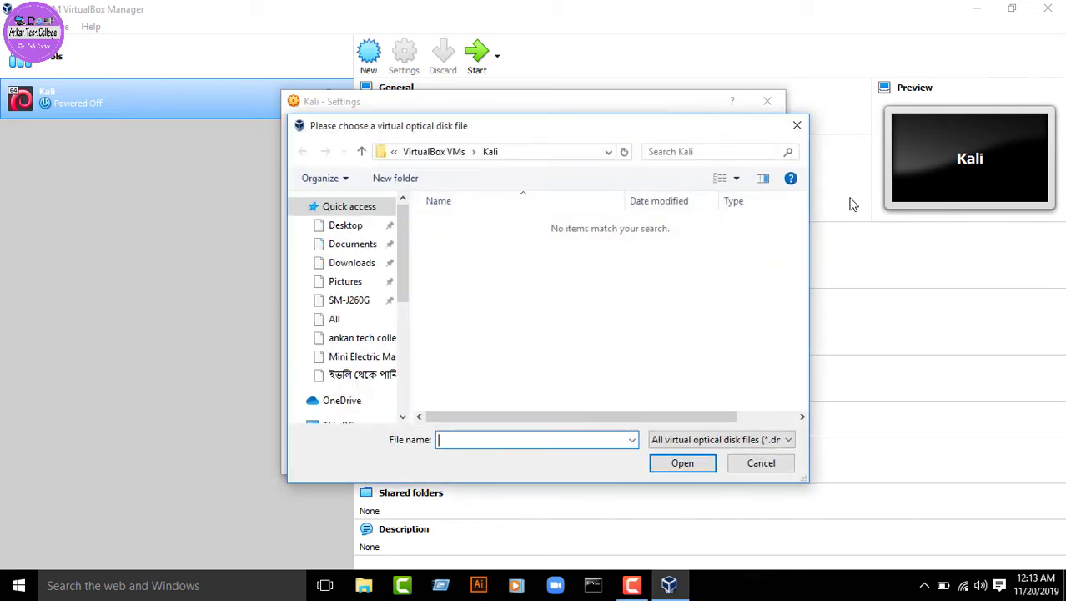
{"action": "left_click", "coordinate": [347, 232]}
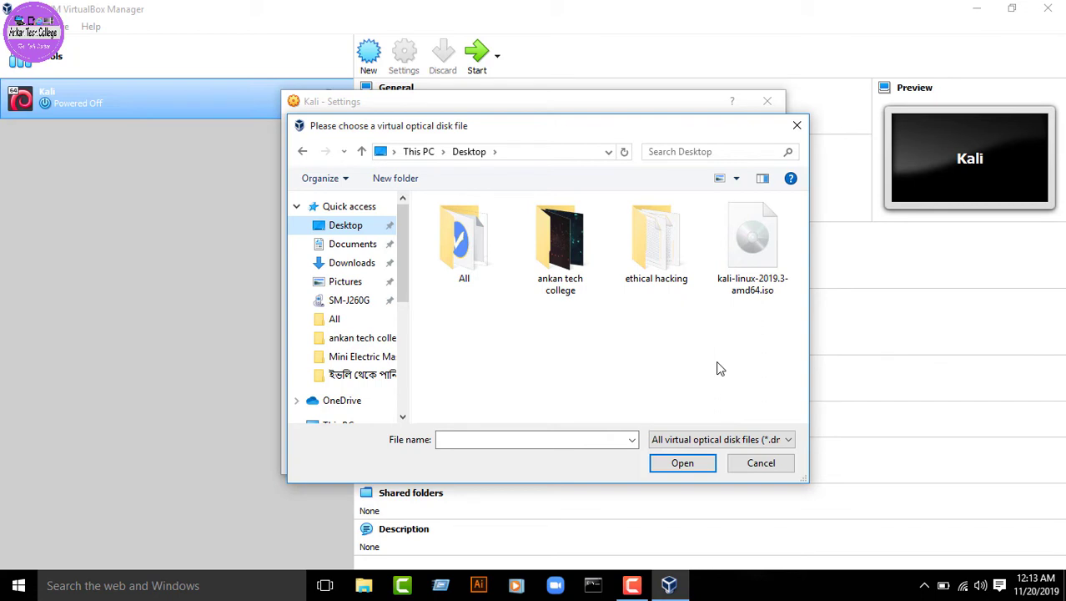
{"action": "left_click", "coordinate": [758, 284]}
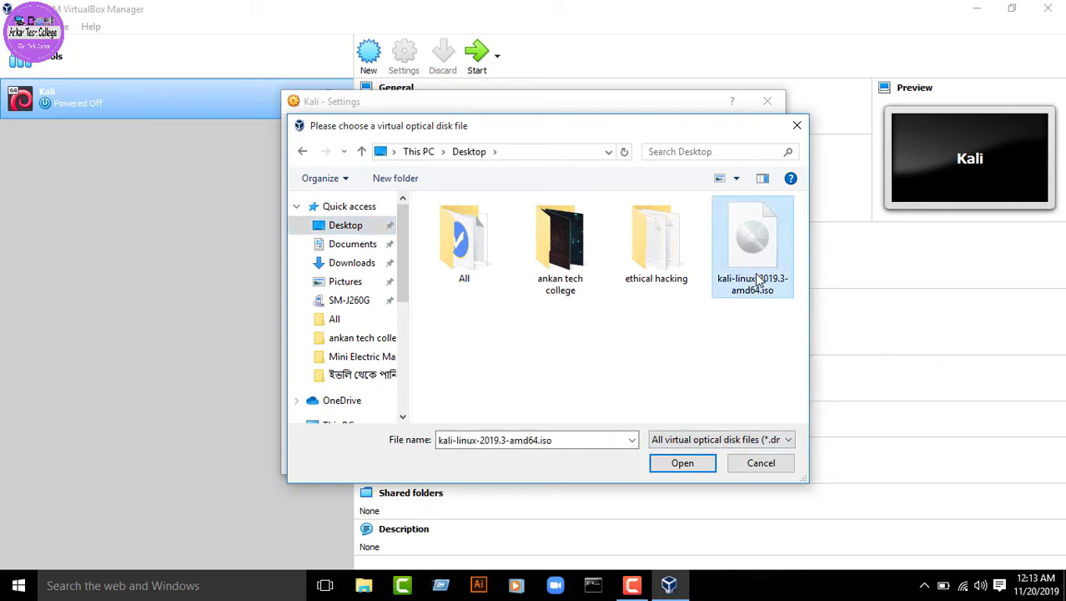
{"action": "double_click", "coordinate": [756, 250]}
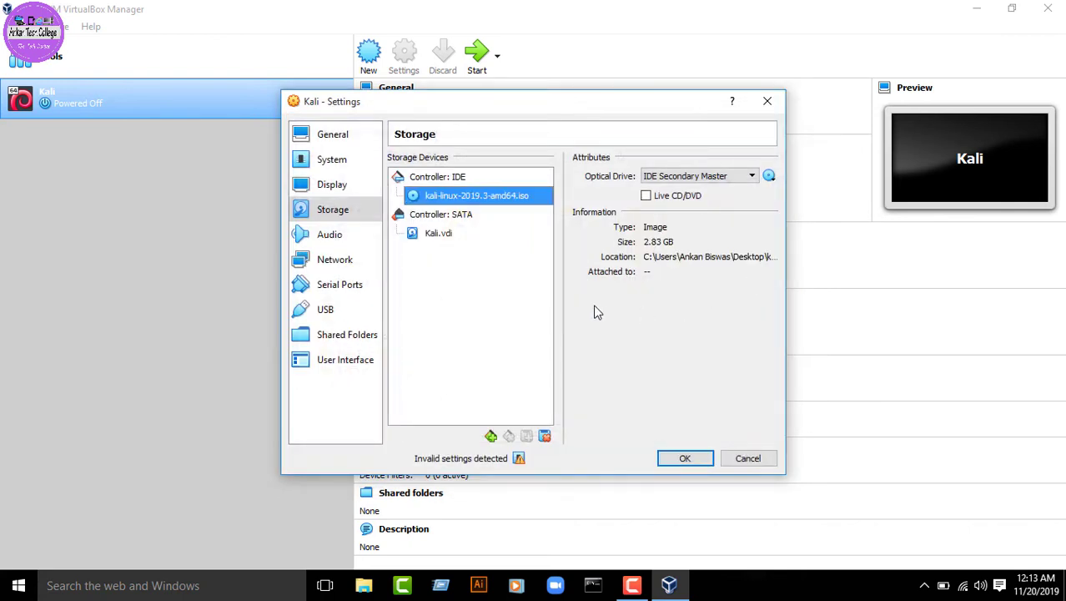
{"action": "left_click", "coordinate": [684, 460]}
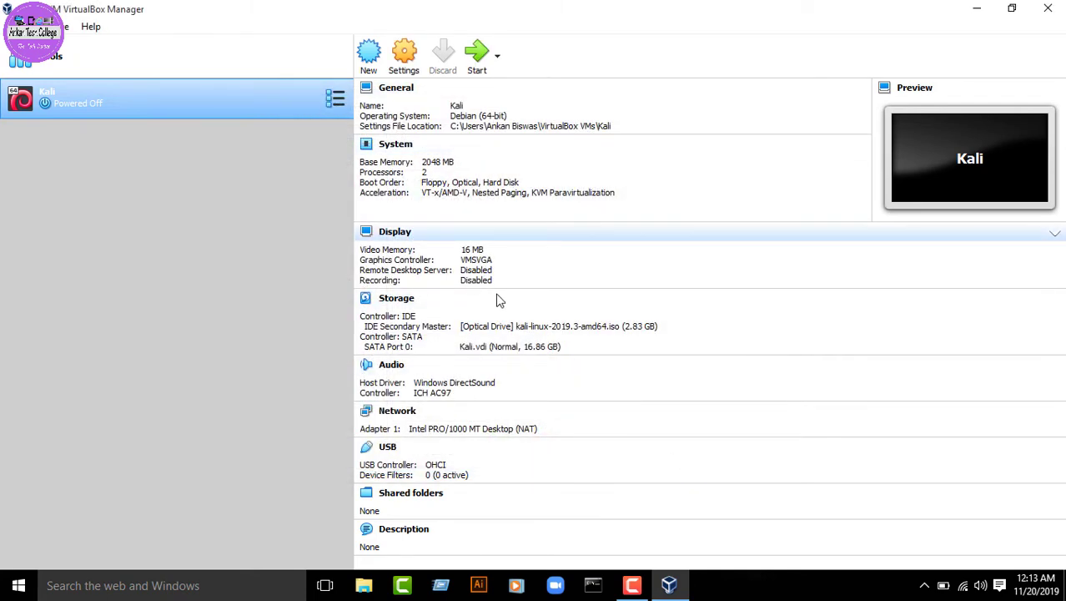
- Start the Kali virtual machine and maximize its window
{"action": "left_click", "coordinate": [473, 63]}
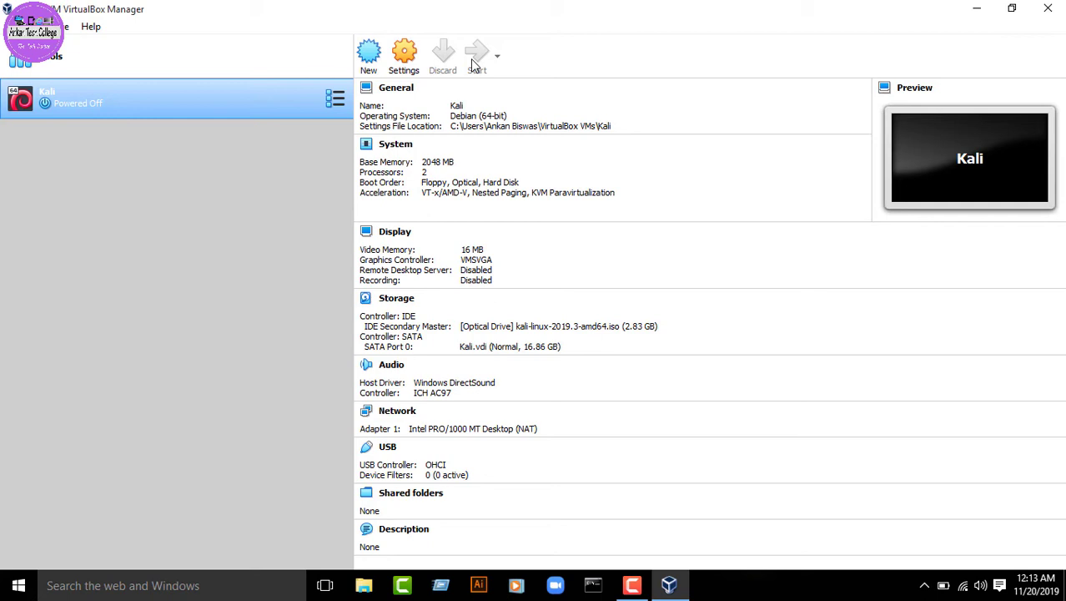
{"action": "left_click", "coordinate": [474, 65]}
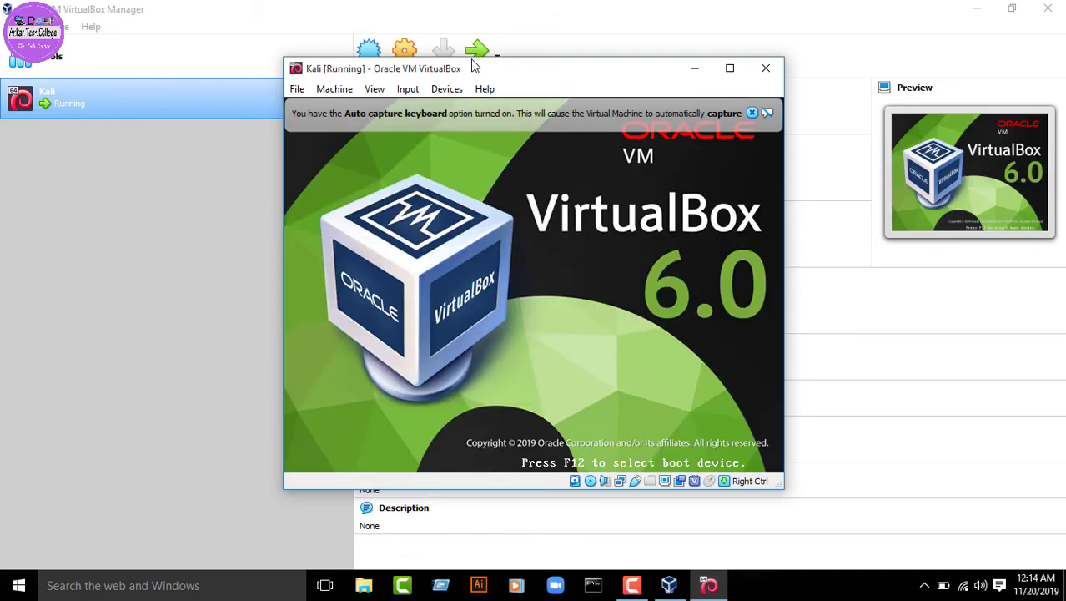
{"action": "left_click", "coordinate": [730, 67]}
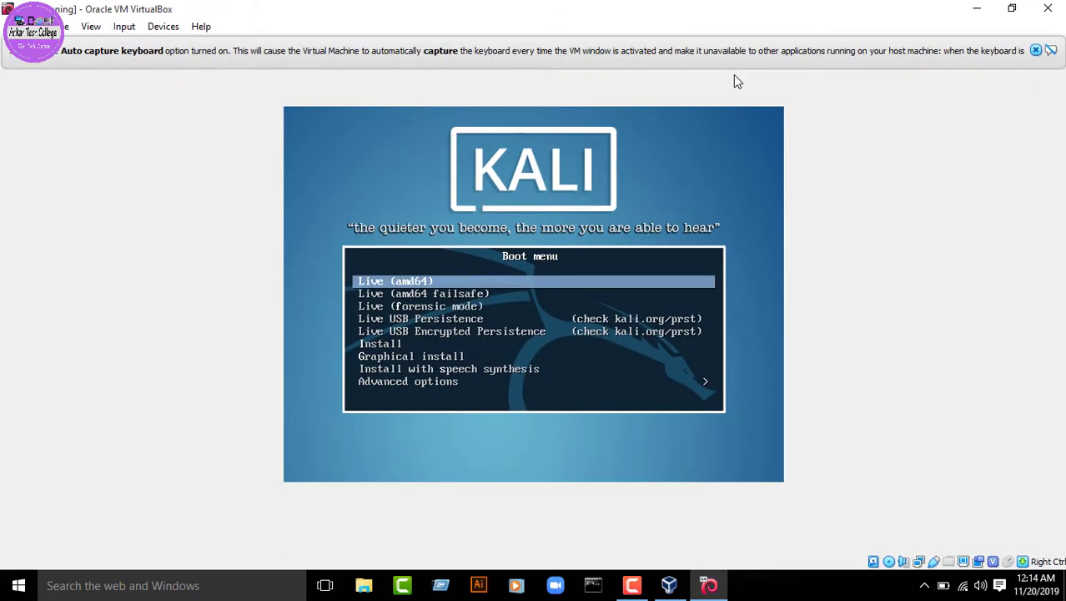
{"action": "left_click", "coordinate": [1012, 9]}
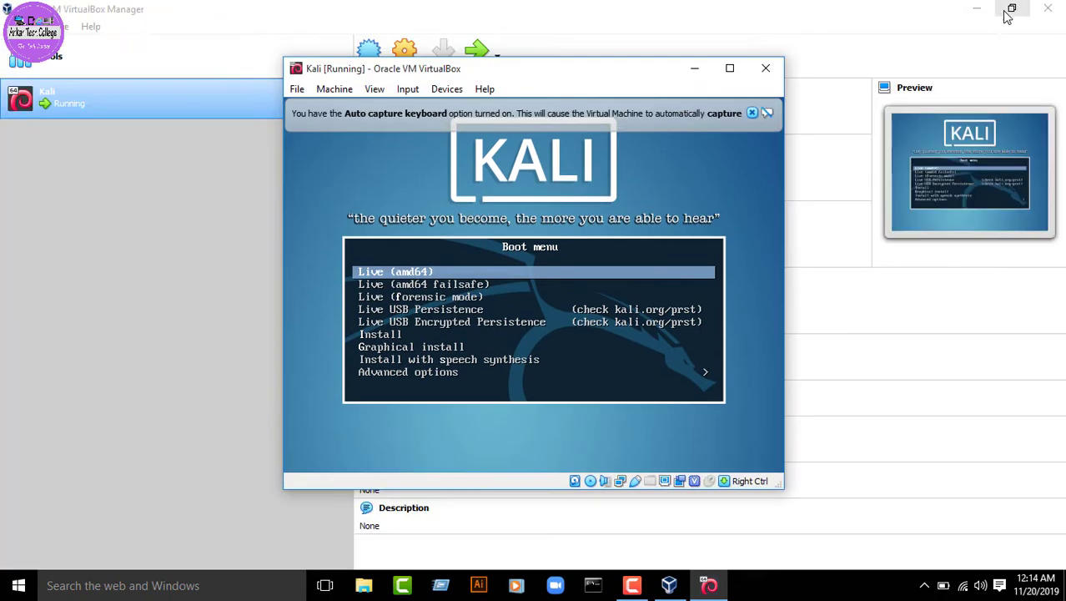
{"action": "left_click_drag", "start_coordinate": [784, 193], "coordinate": [923, 212]}
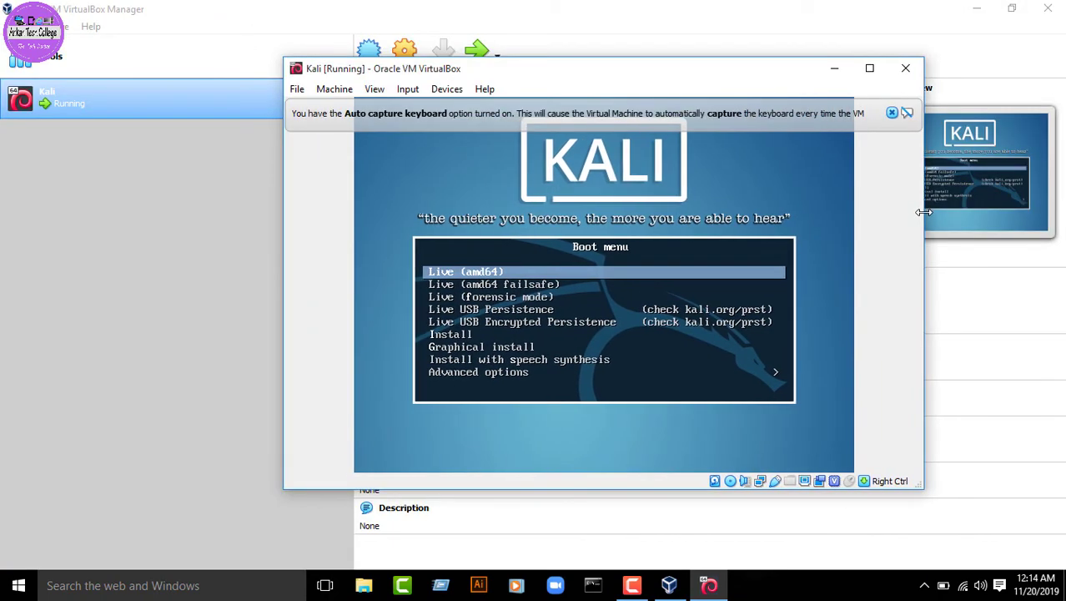
{"action": "left_click", "coordinate": [869, 68]}
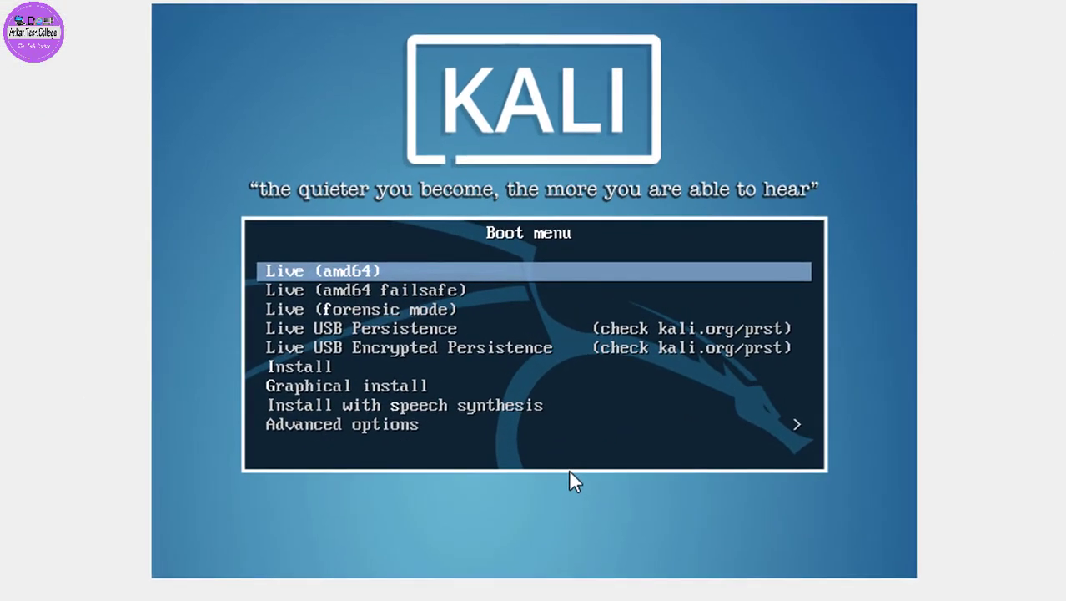
- Boot into Graphical install from the Kali boot menu and accept English as the installation language
{"action": "key", "text": "Down"}
{"action": "key", "text": "Down"}
{"action": "key", "text": "Down"}
{"action": "key", "text": "Down"}
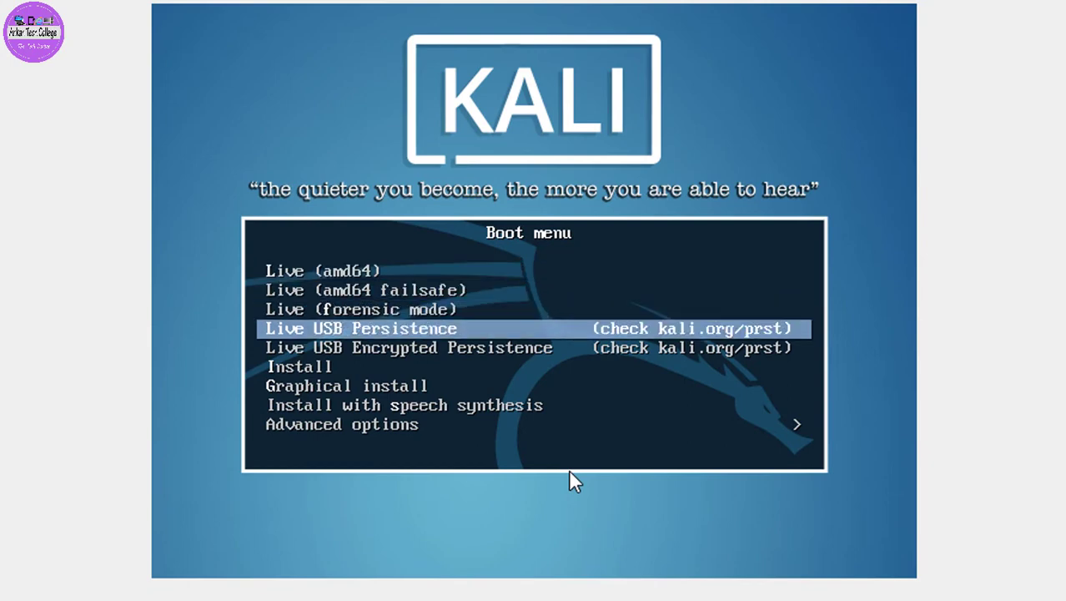
{"action": "key", "text": "Down"}
{"action": "key", "text": "Down"}
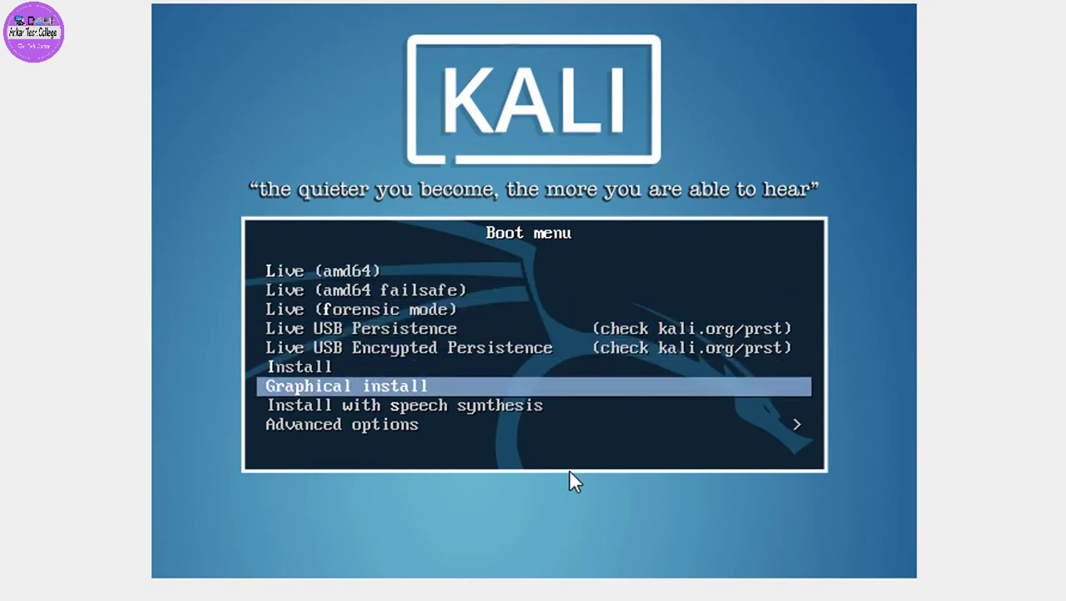
{"action": "key", "text": "Return"}
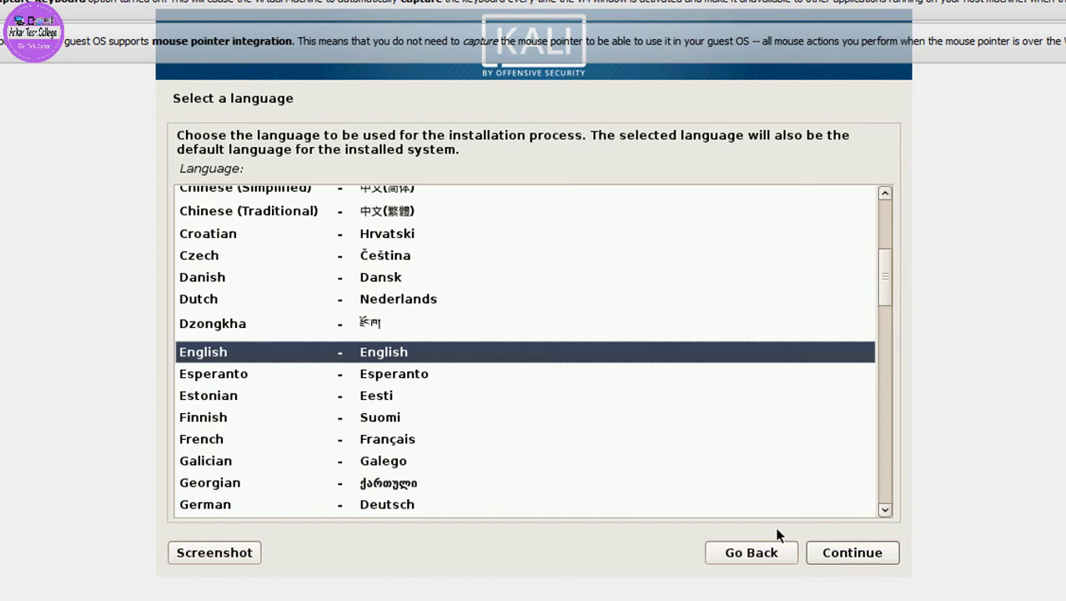
{"action": "left_click", "coordinate": [852, 554]}
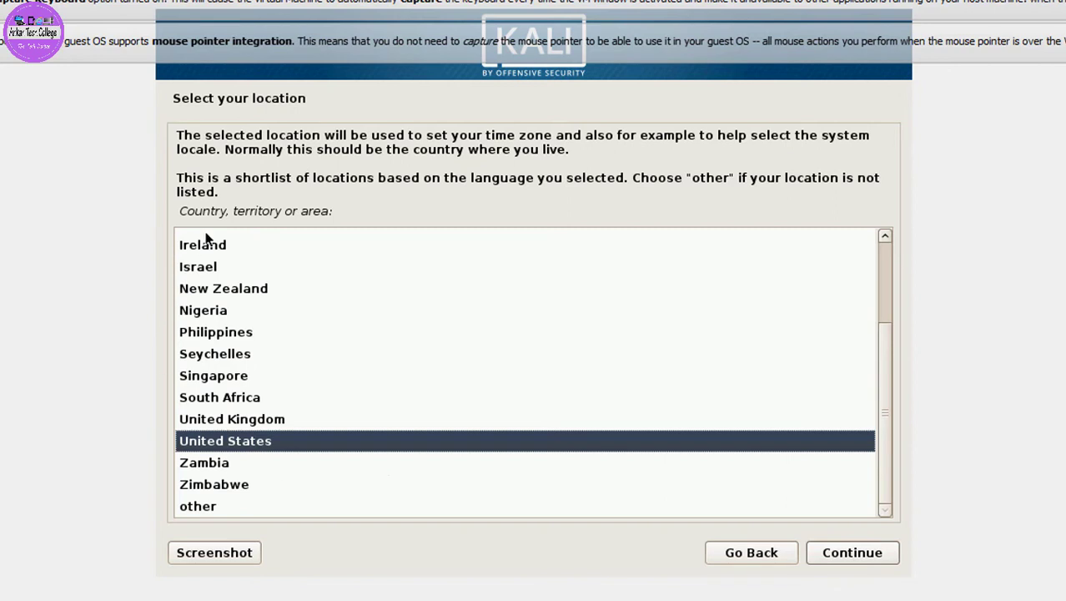
- Set the installation location to Bangladesh, found among the other locations under Asia
{"action": "left_click", "coordinate": [185, 507]}
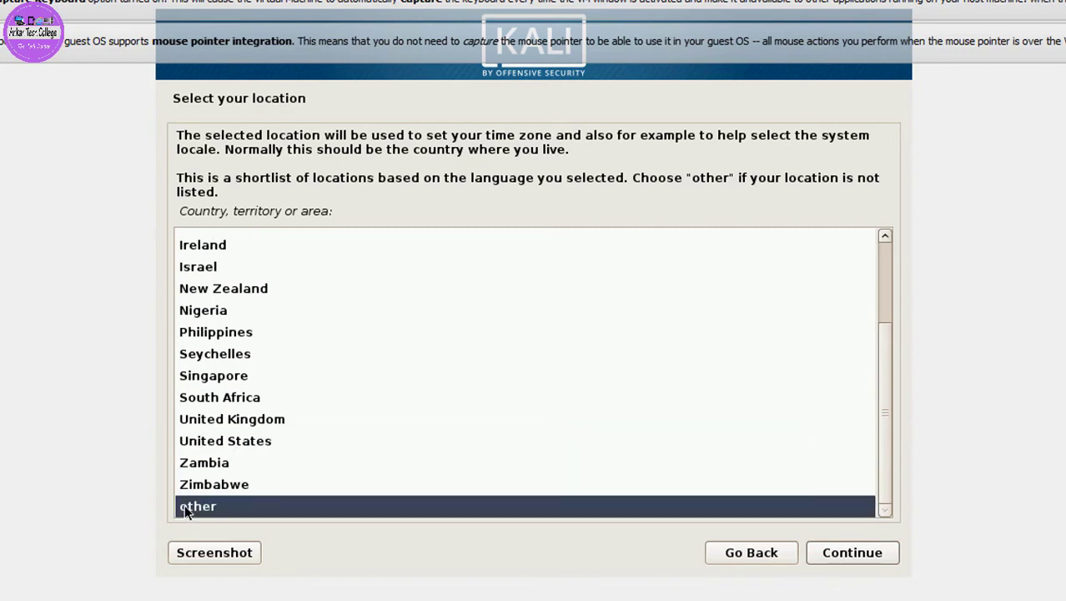
{"action": "left_click", "coordinate": [844, 555]}
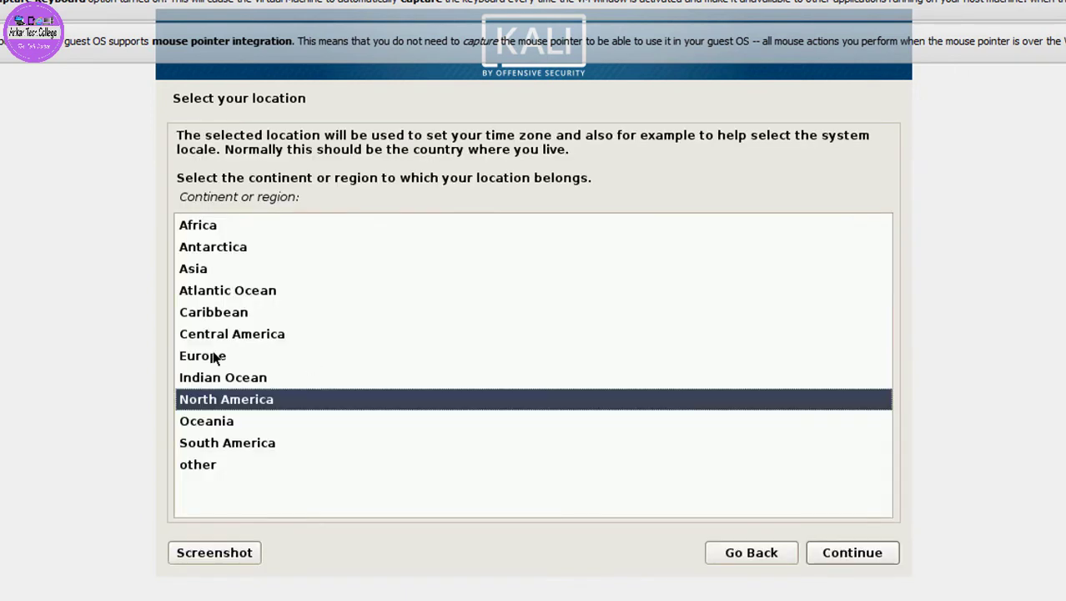
{"action": "left_click", "coordinate": [195, 268]}
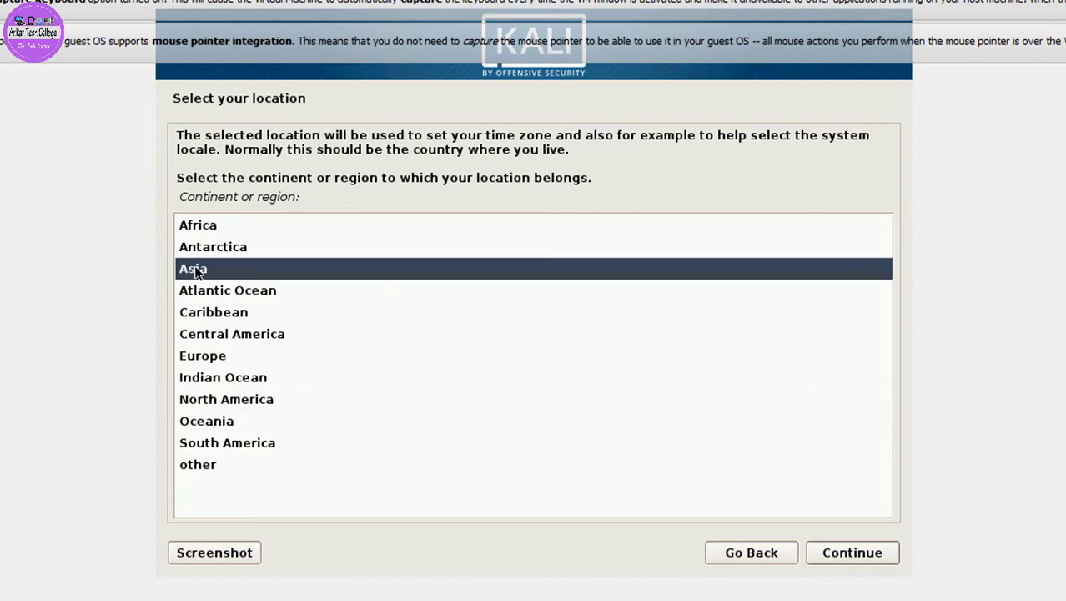
{"action": "left_click", "coordinate": [826, 552]}
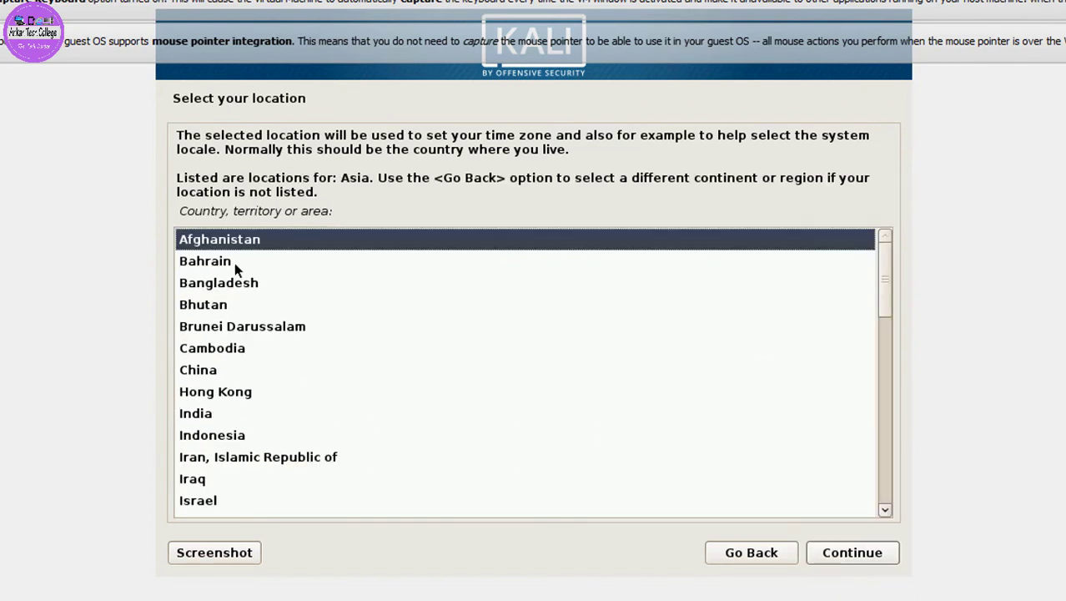
{"action": "left_click", "coordinate": [217, 284]}
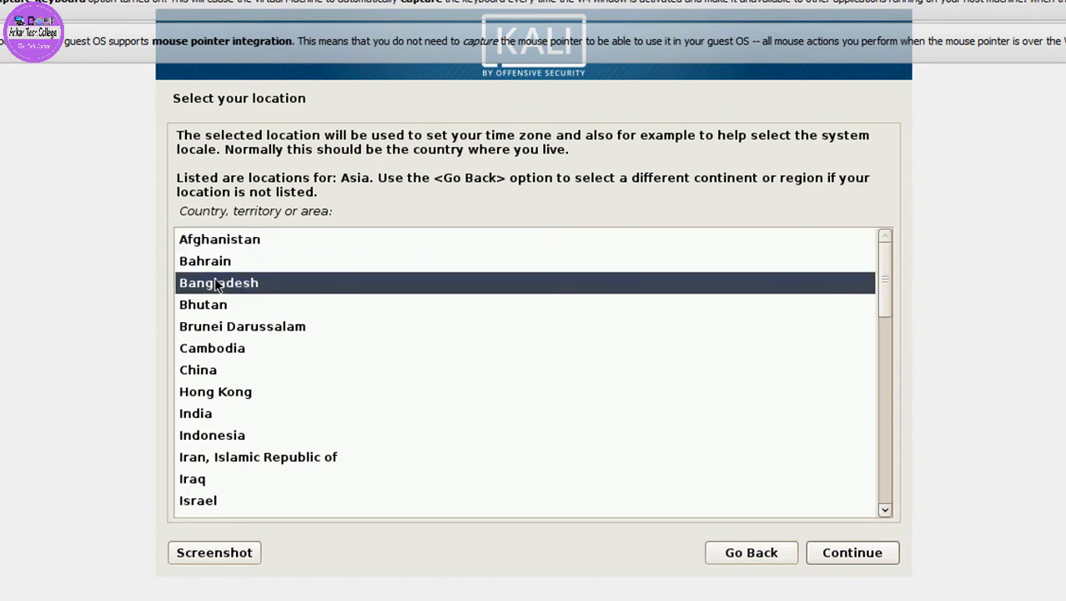
{"action": "left_click", "coordinate": [875, 557]}
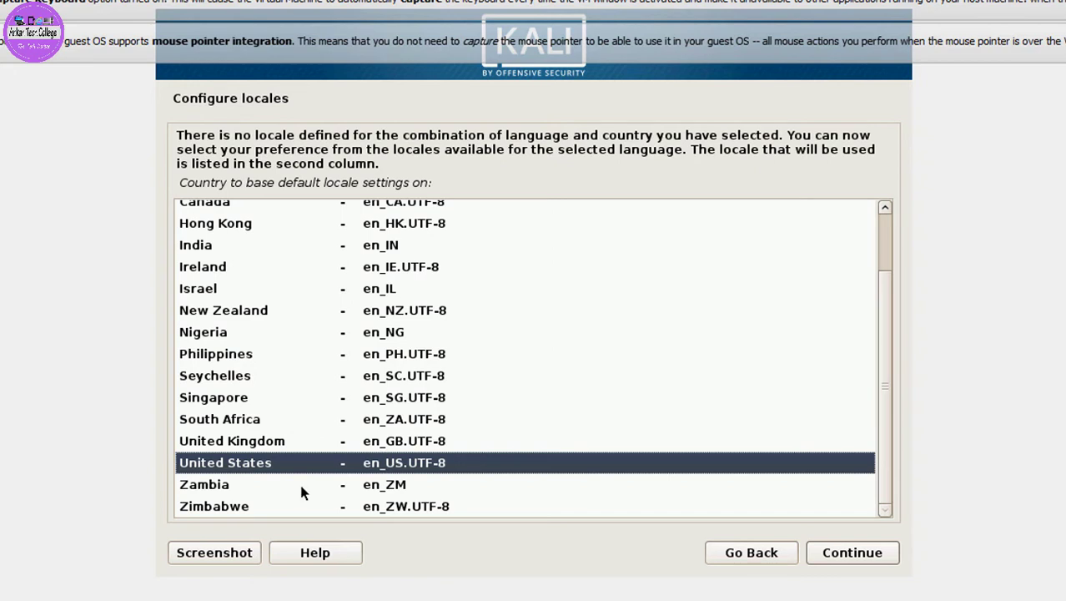
- Accept the United States en_US.UTF-8 locale and the American English keymap
{"action": "left_click", "coordinate": [859, 555]}
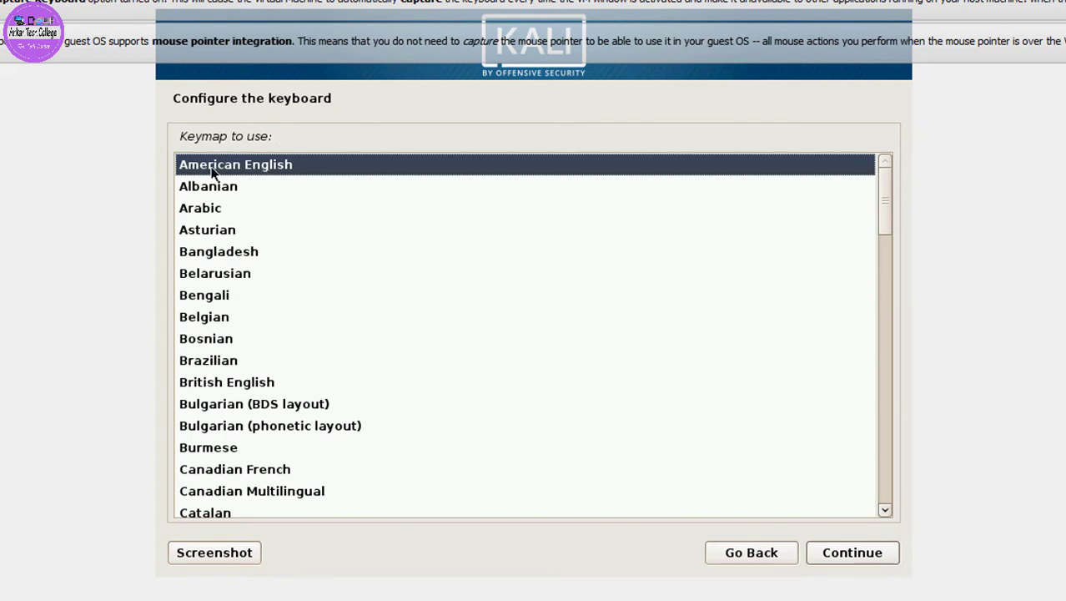
{"action": "left_click", "coordinate": [853, 552]}
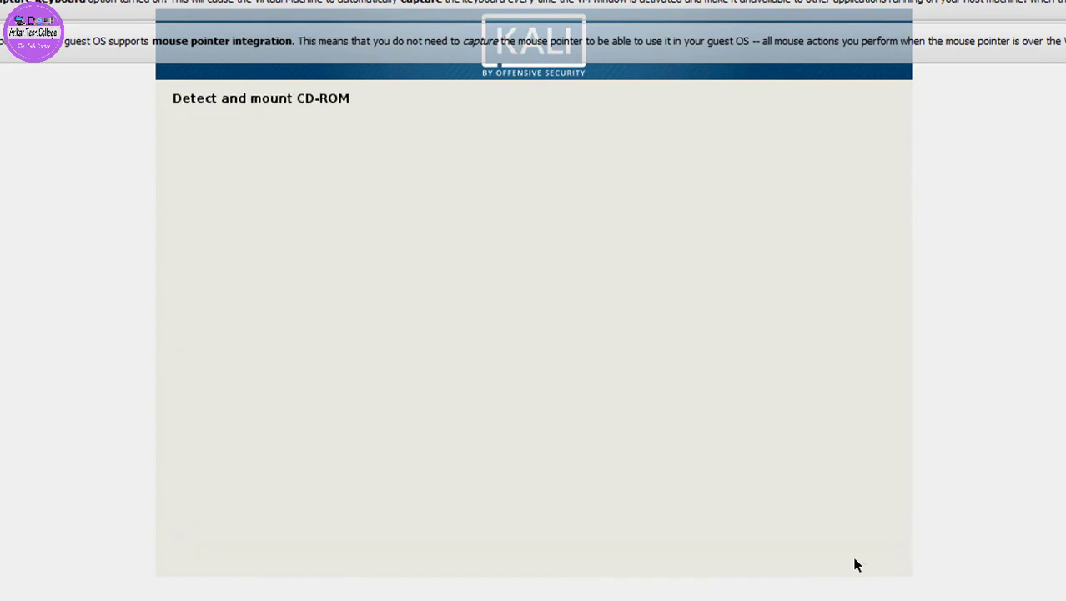